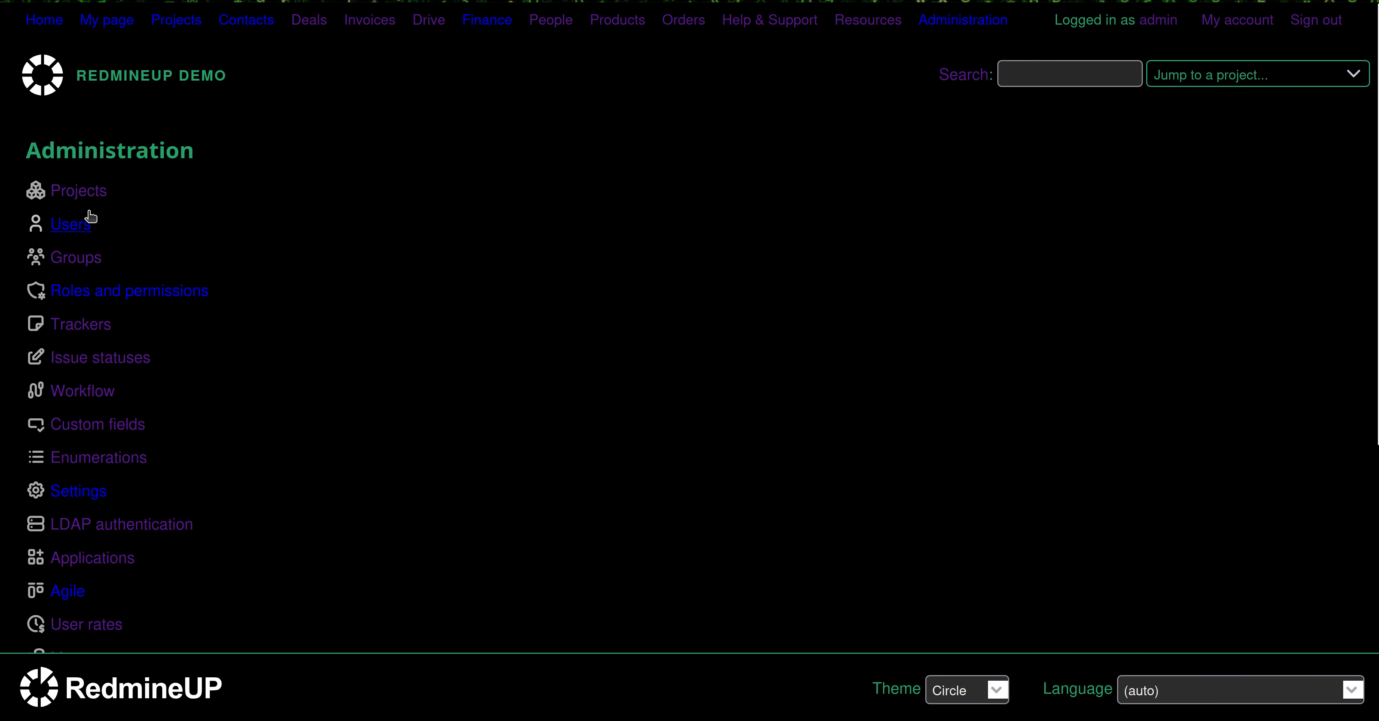
# Start a new user and fill in the login, first name and last name from suggestions
pyautogui.click(75, 229)
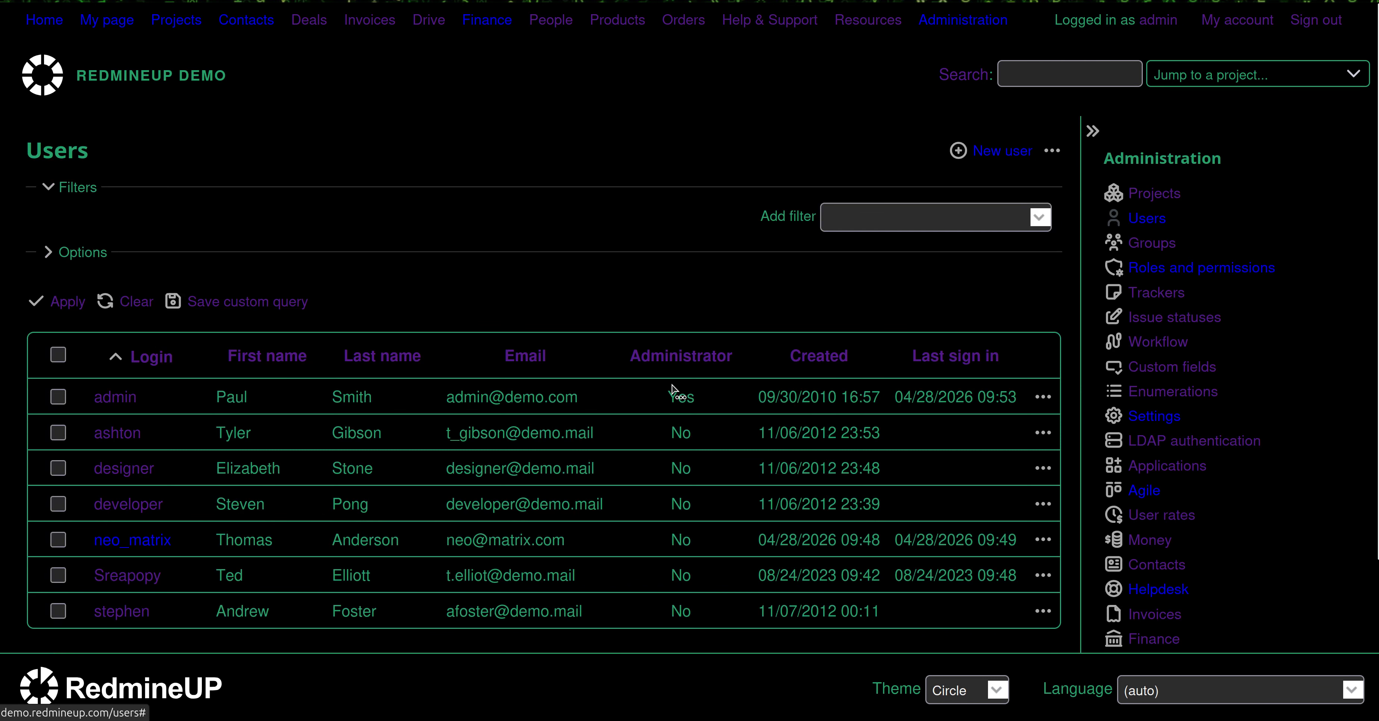
pyautogui.click(991, 159)
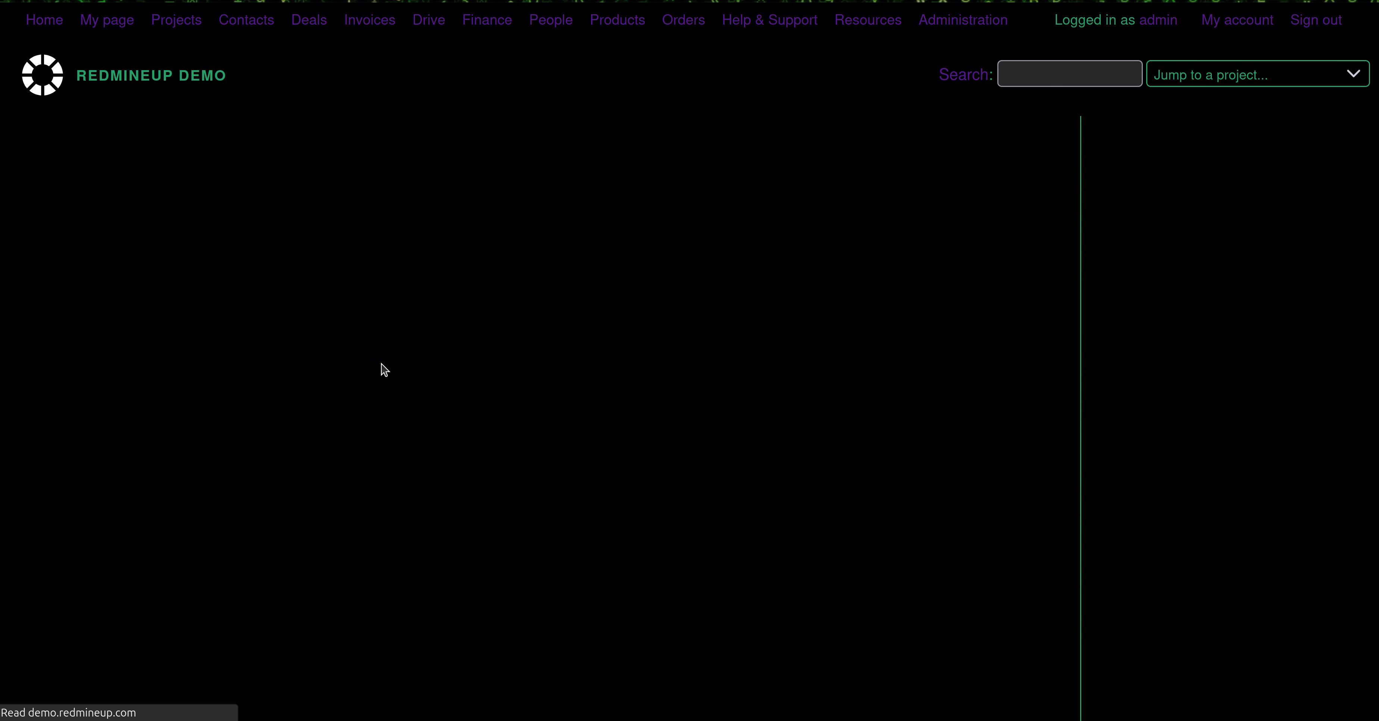
pyautogui.click(336, 234)
pyautogui.write('mor')
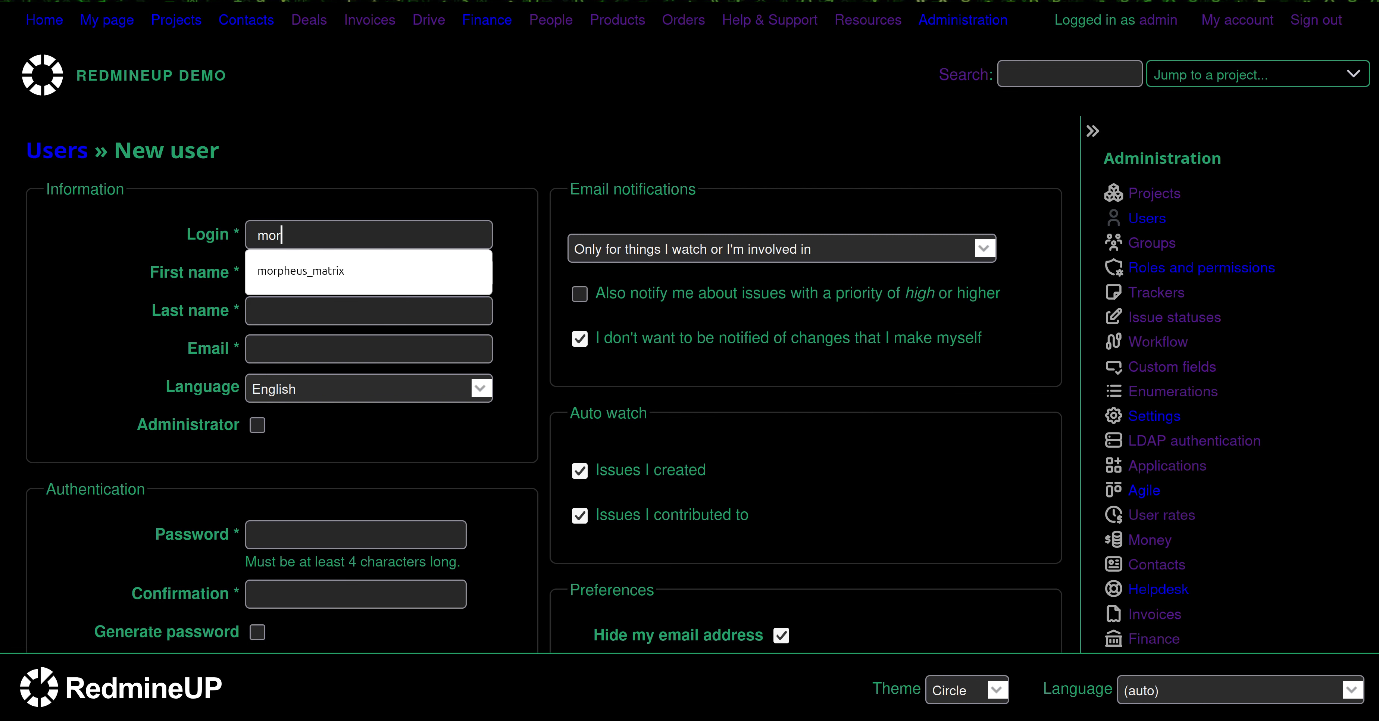
pyautogui.click(338, 273)
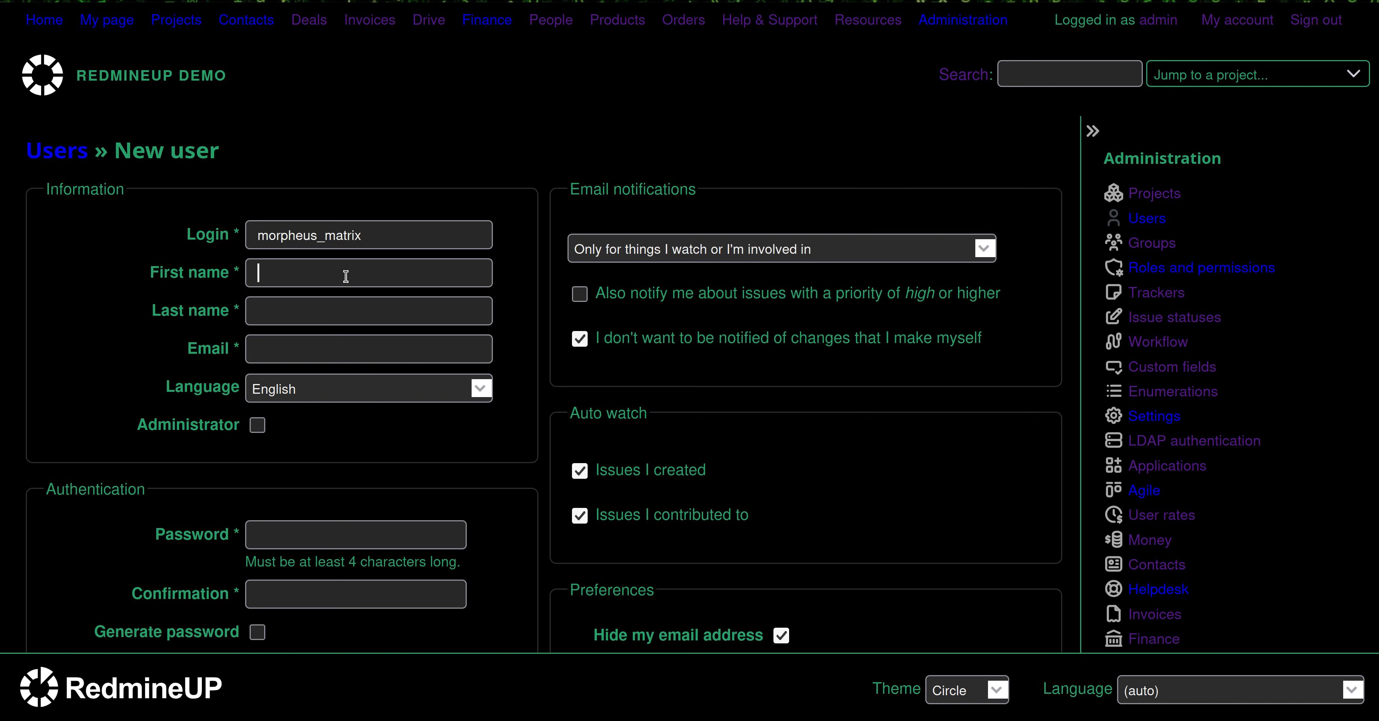
pyautogui.write('Mo')
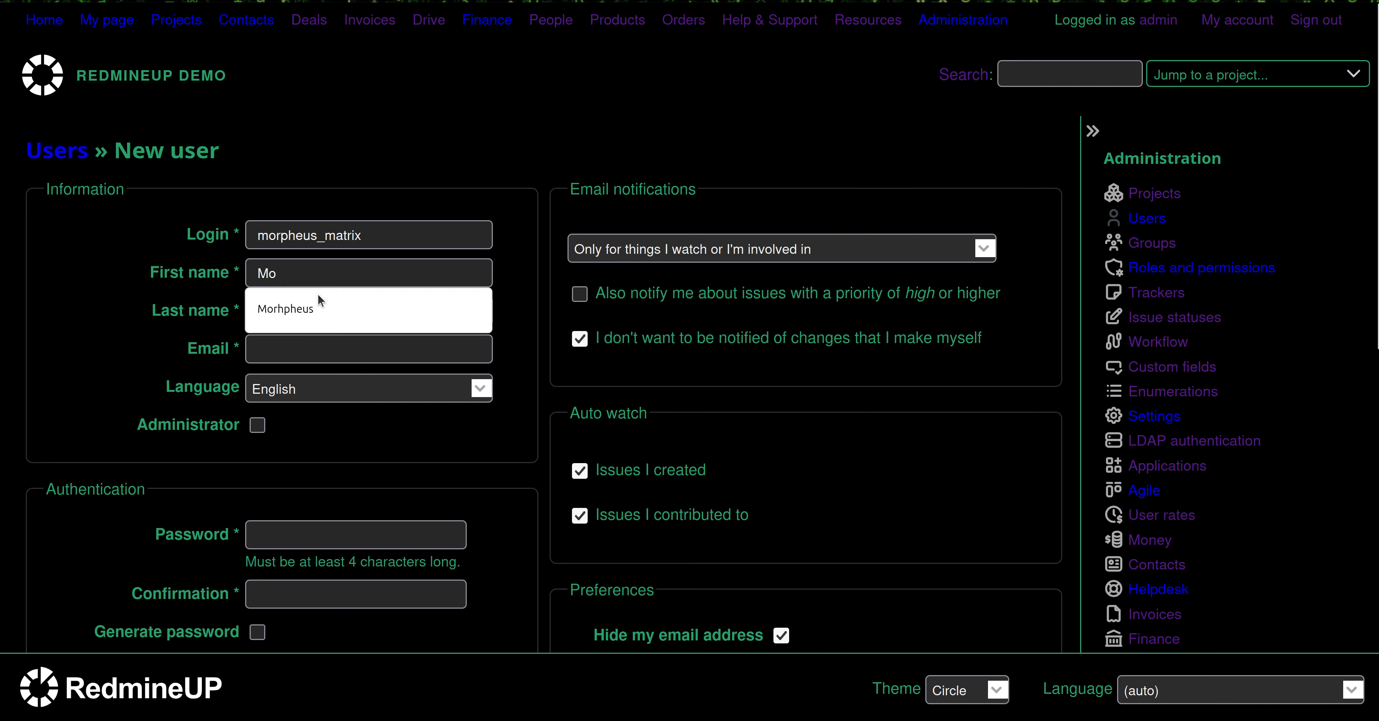
pyautogui.press('Down')
pyautogui.press('Return')
pyautogui.click(321, 310)
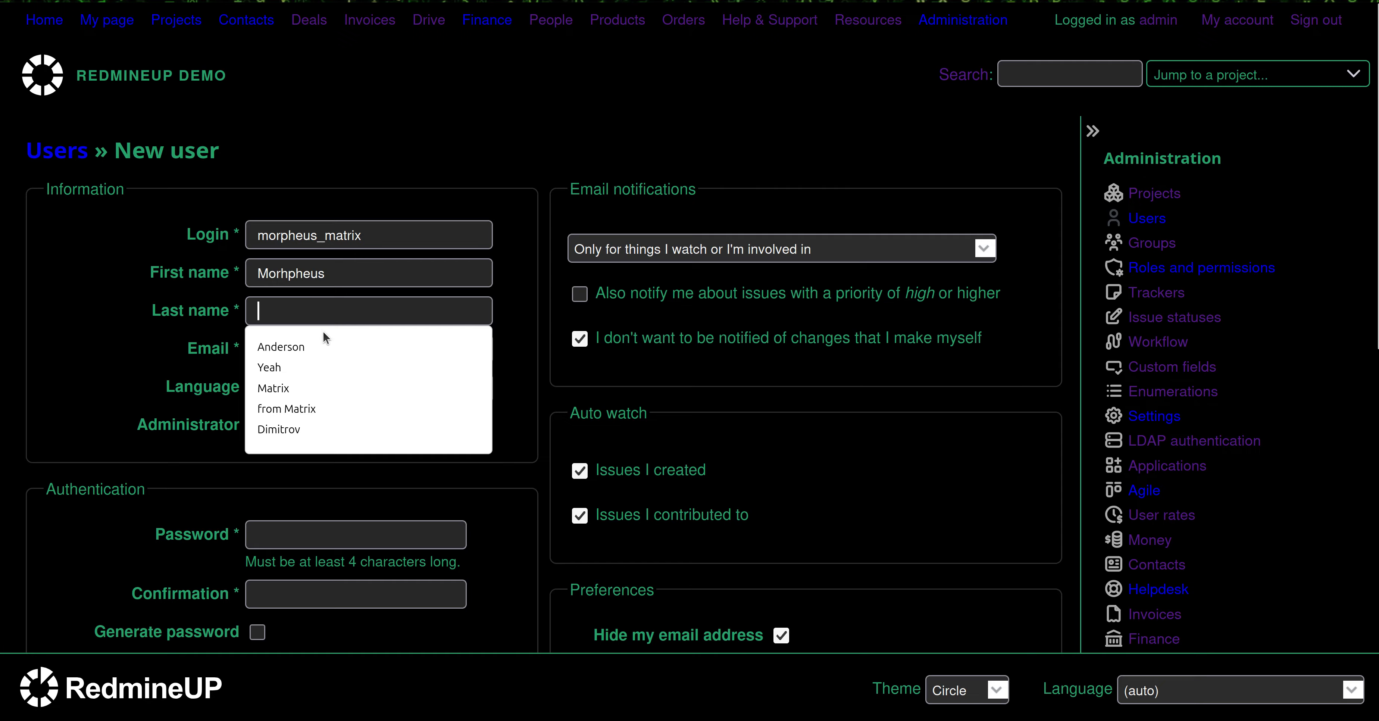
pyautogui.click(298, 408)
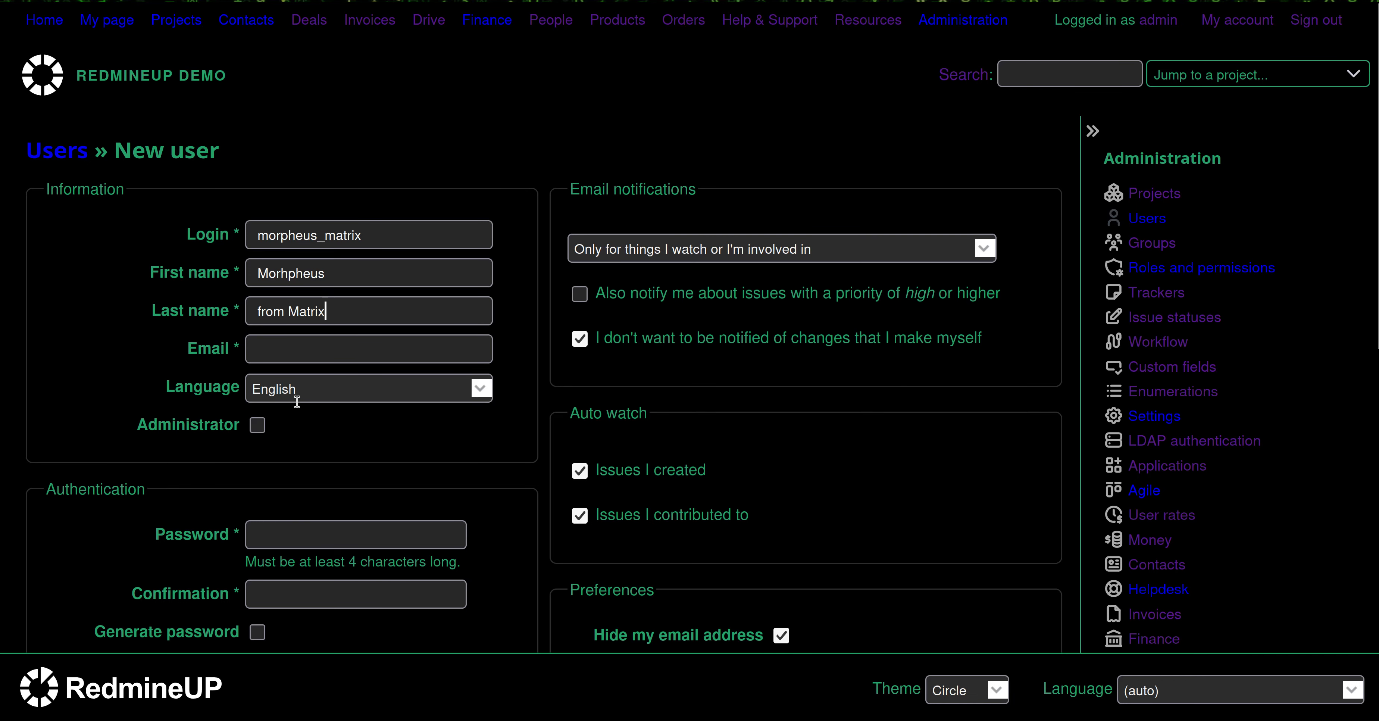
# Enter the user's e-mail address, the account password and its confirmation
pyautogui.click(350, 355)
pyautogui.write('morpheus@matrix.com')
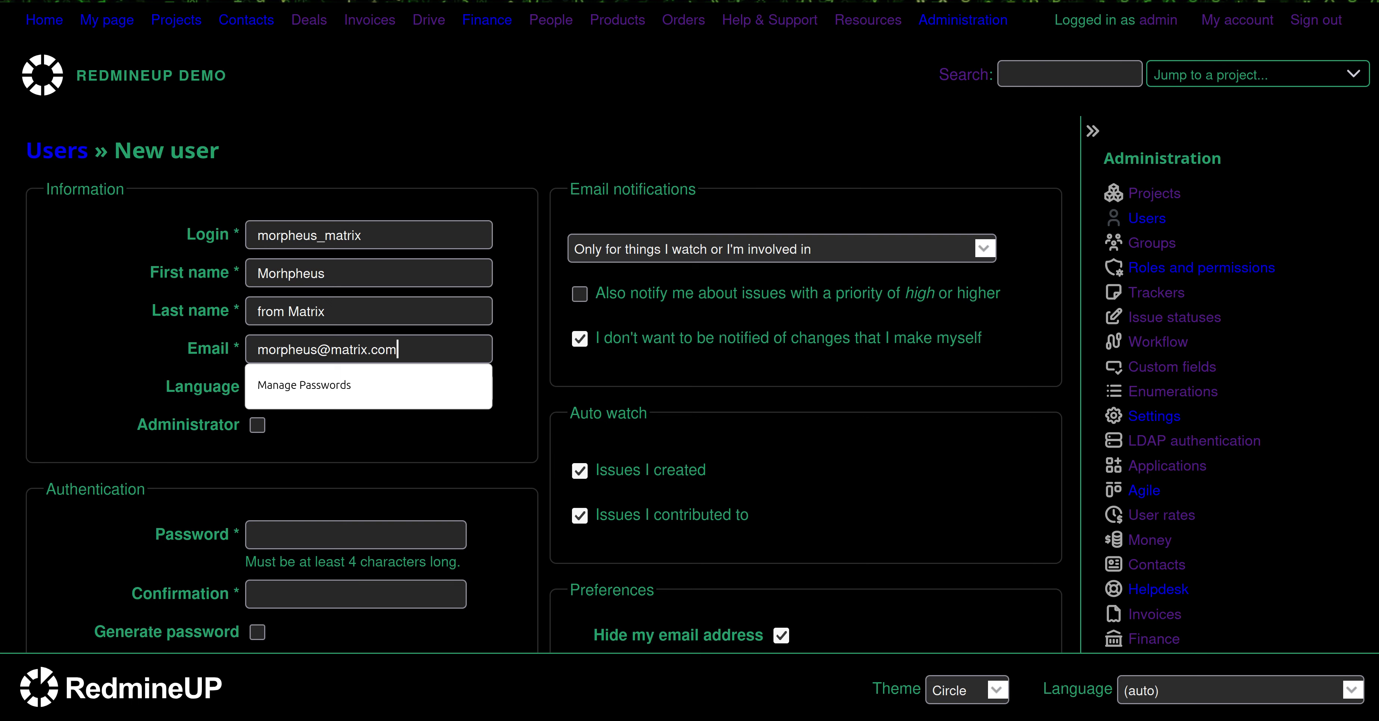
pyautogui.click(105, 365)
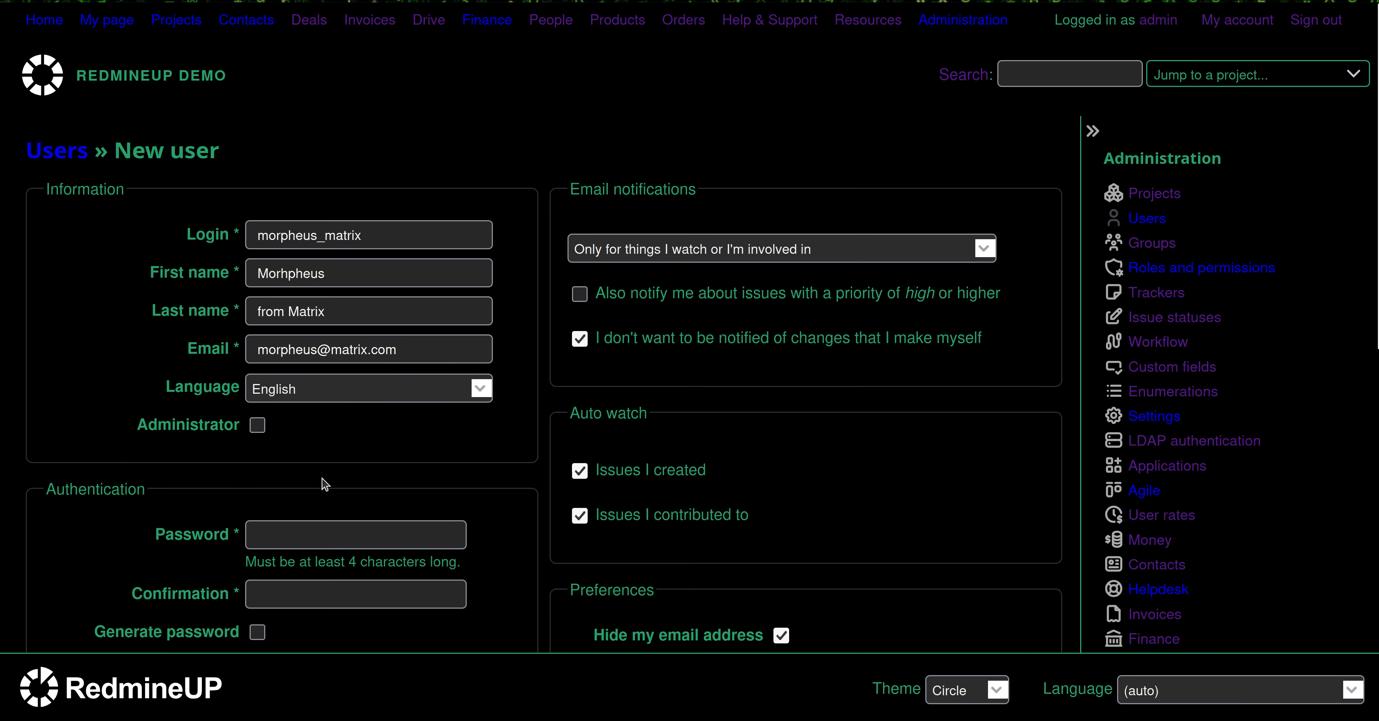
pyautogui.click(336, 530)
pyautogui.write('1234')
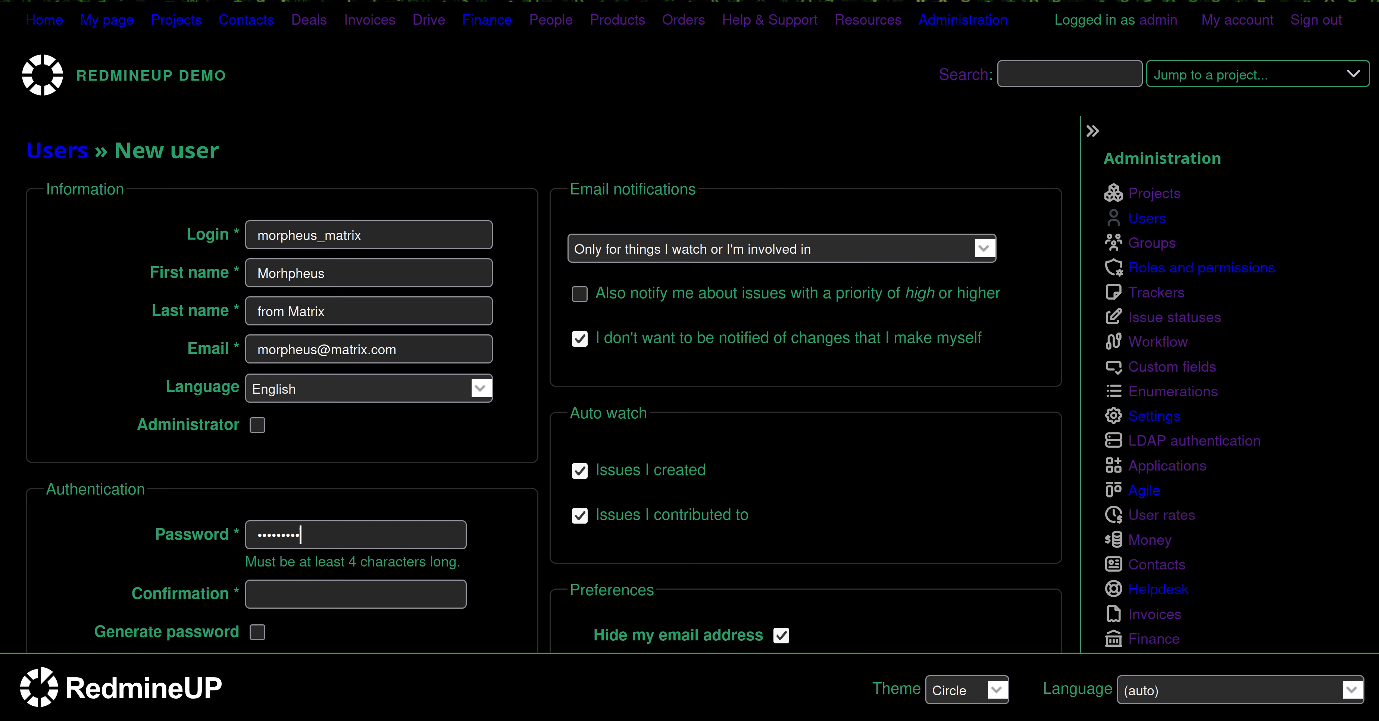
pyautogui.press('Tab')
pyautogui.write('1')
pyautogui.scroll(-3, 169, 509)
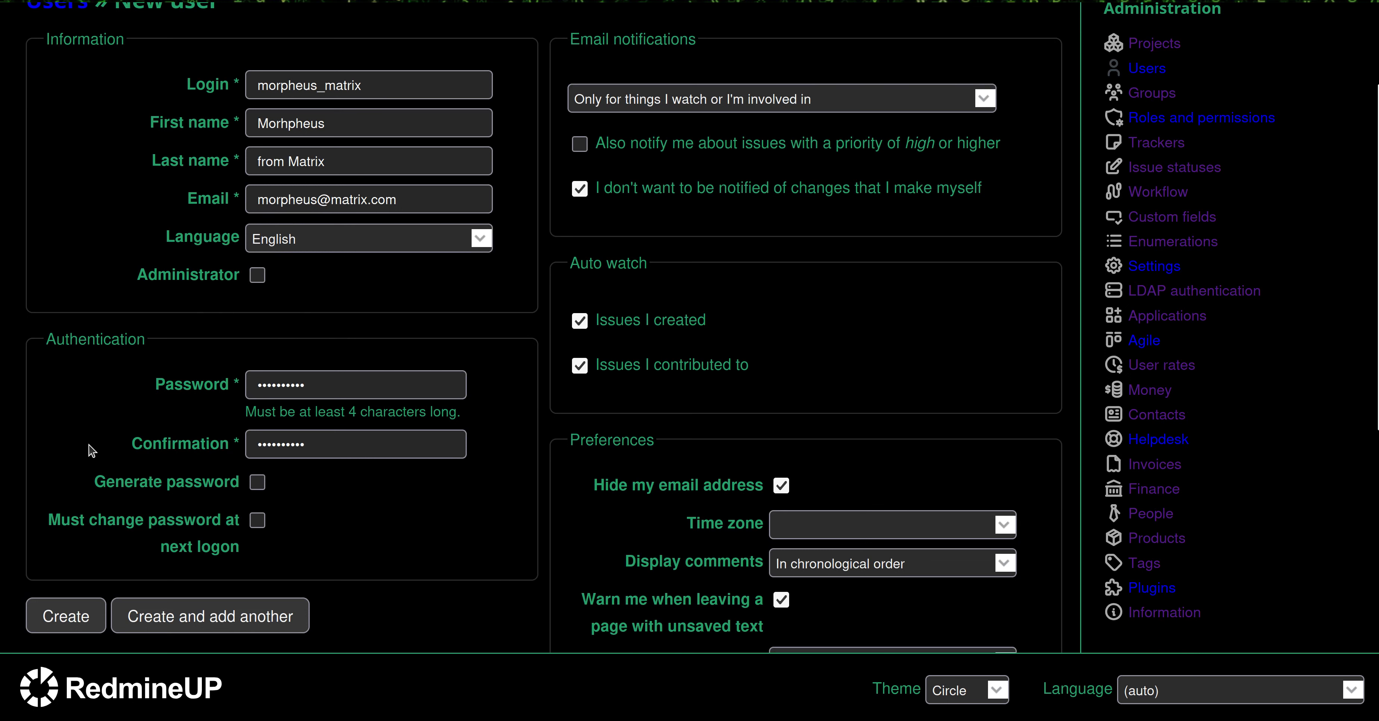
# Create the user and add them to Redmine Agile plugin demo with the Reporter role
pyautogui.click(74, 623)
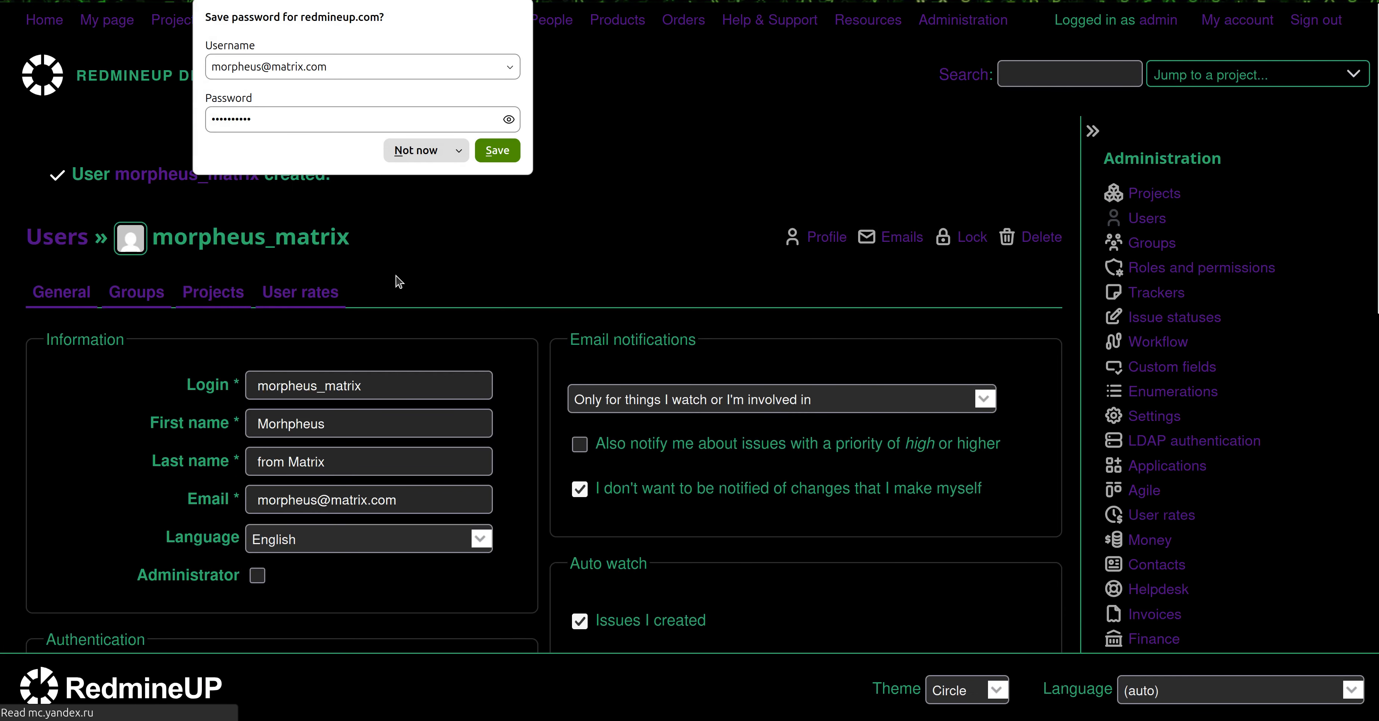
pyautogui.click(469, 231)
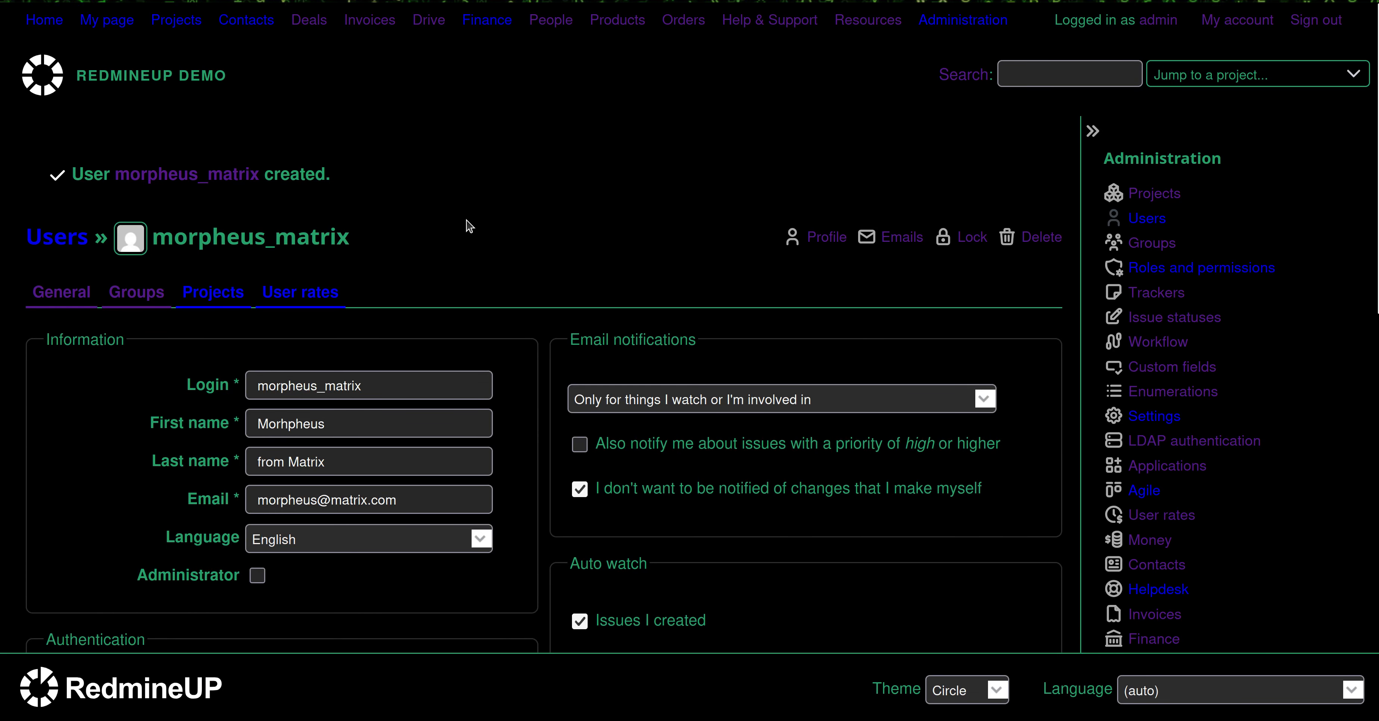
pyautogui.click(196, 296)
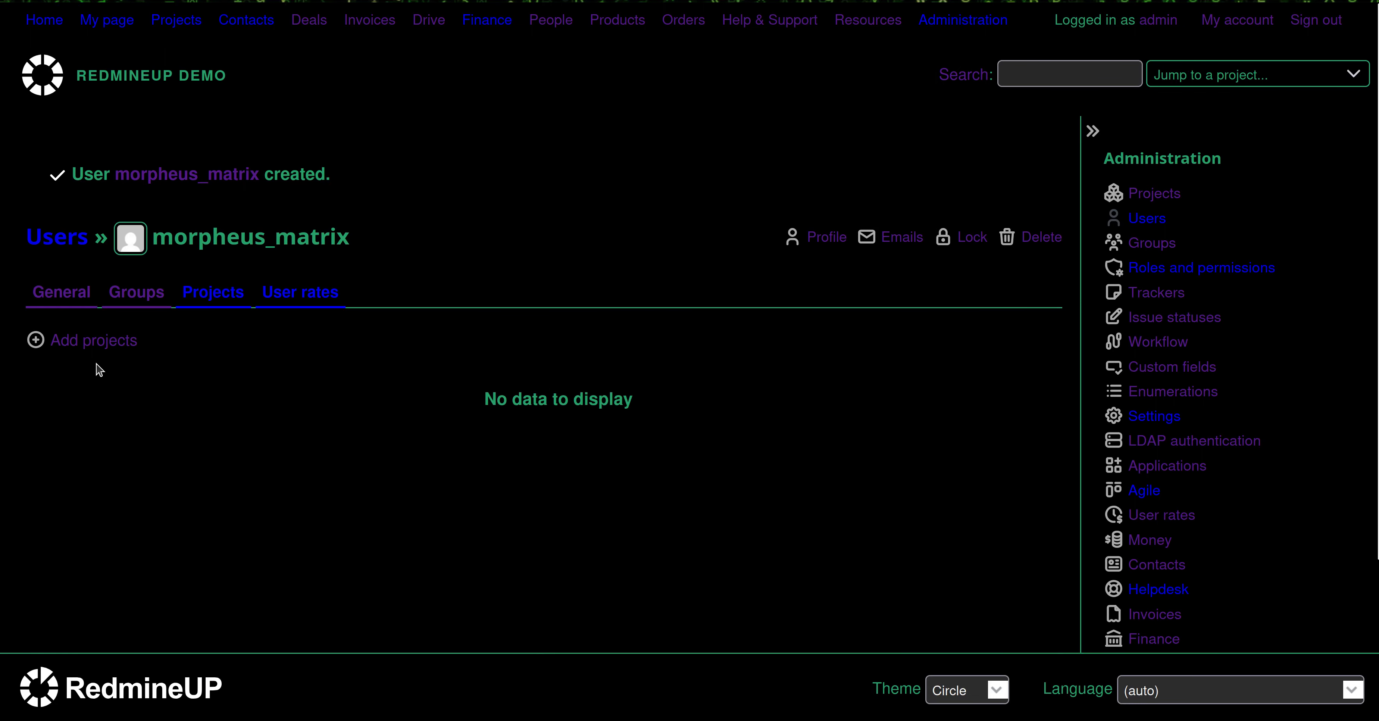
pyautogui.click(101, 346)
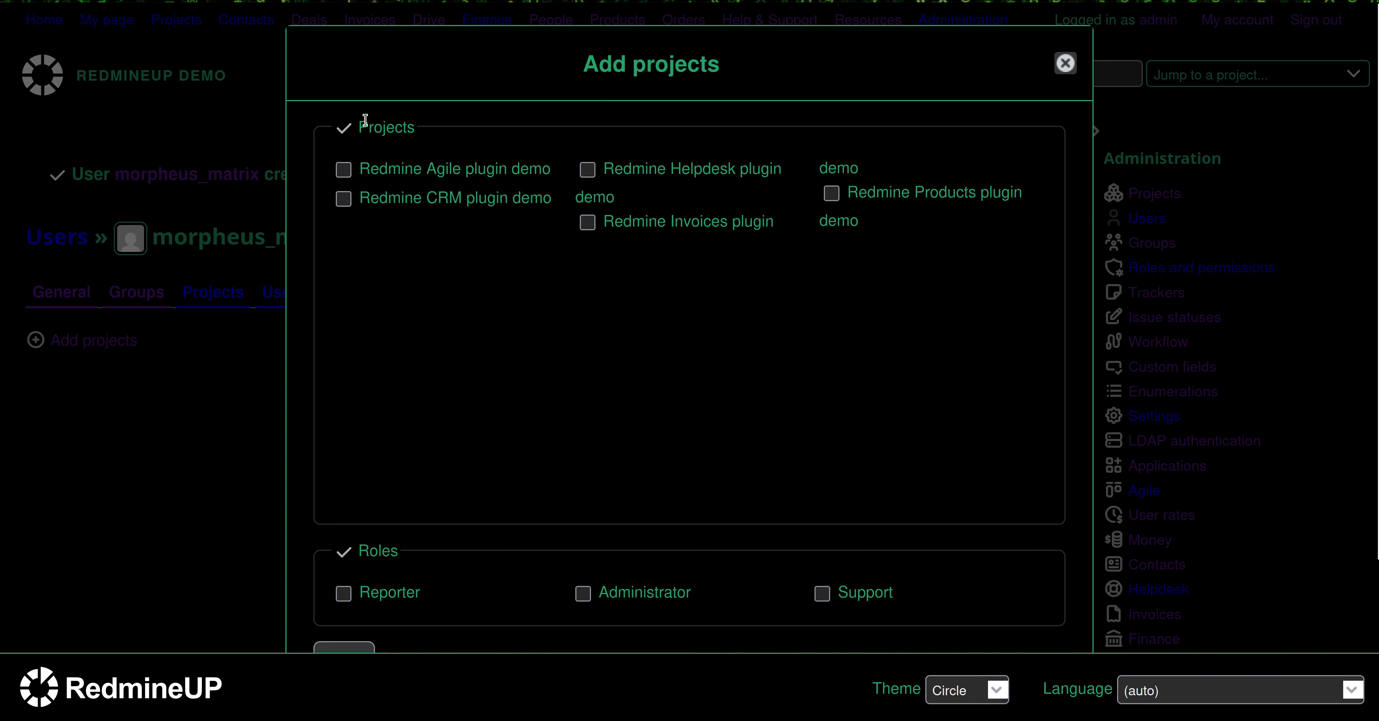
pyautogui.click(410, 175)
pyautogui.click(395, 601)
pyautogui.scroll(-3, 548, 486)
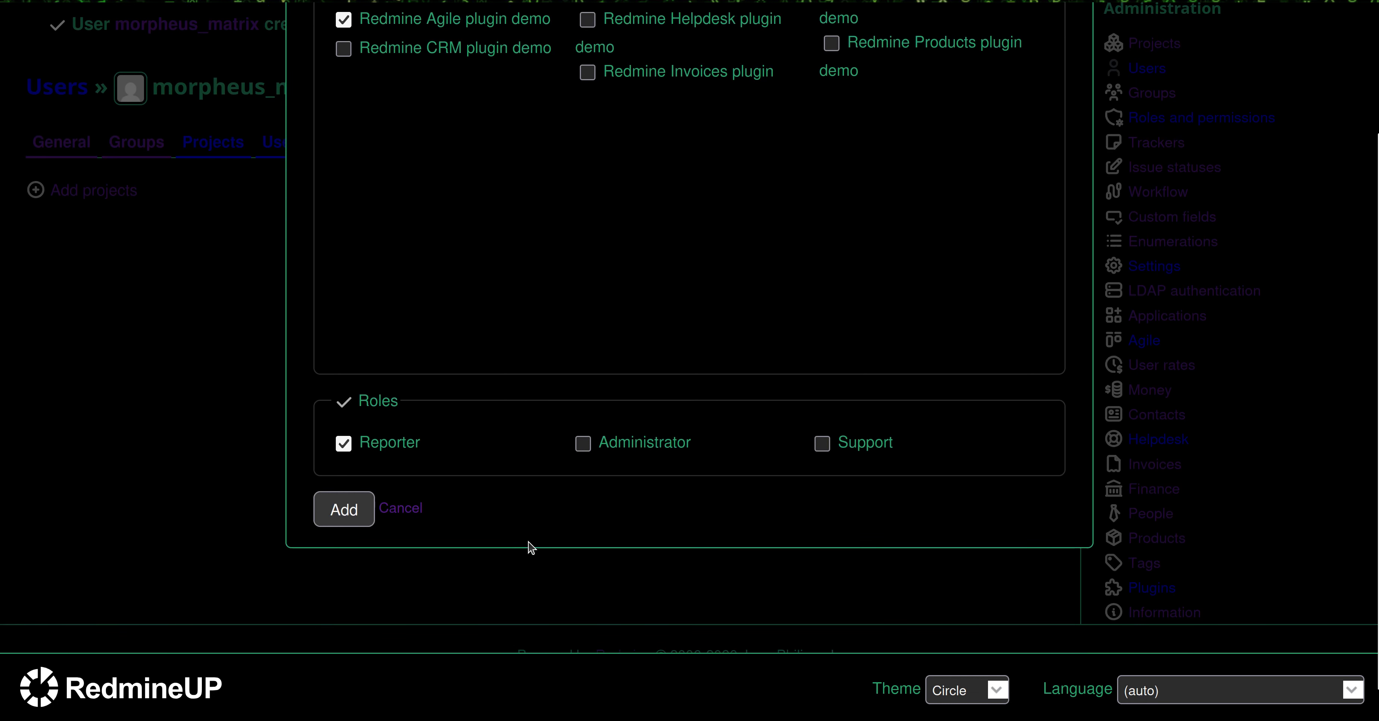
pyautogui.click(343, 509)
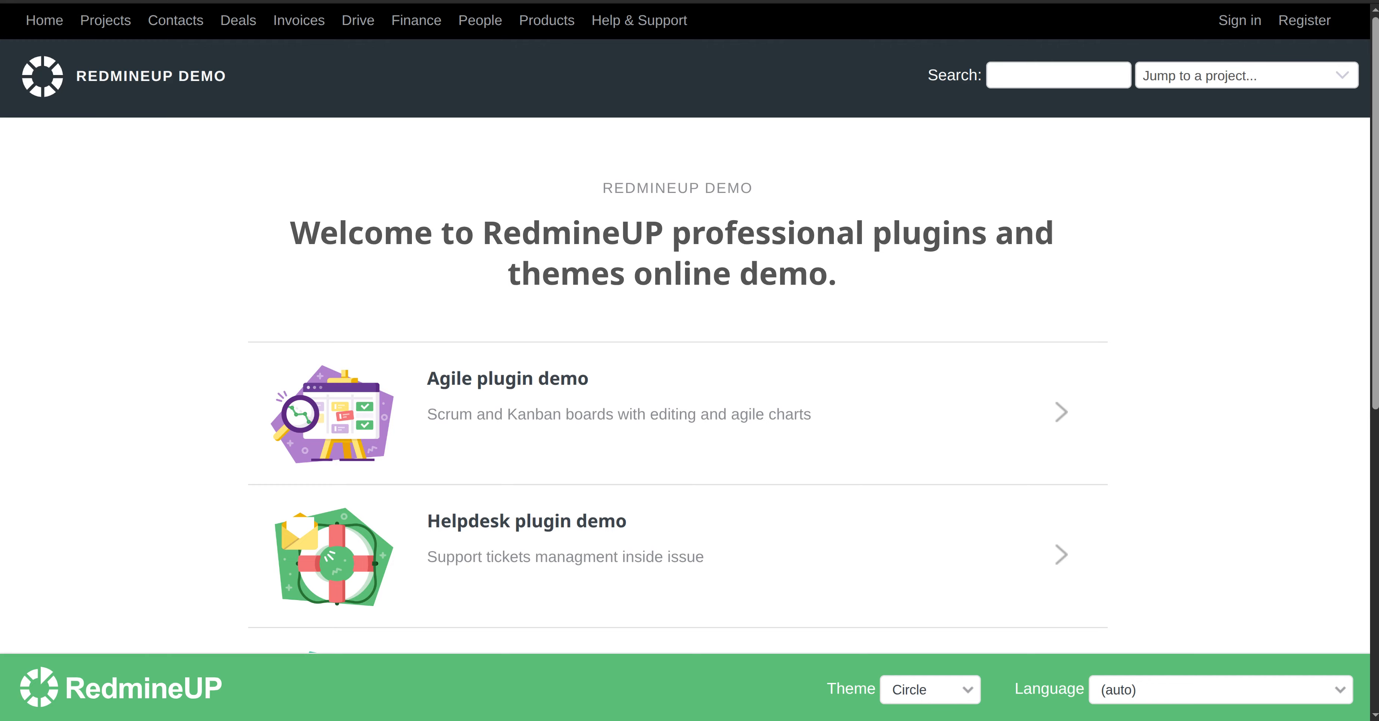
# Log in with the new user's login and password, declining the browser's save-password offer
pyautogui.click(1239, 26)
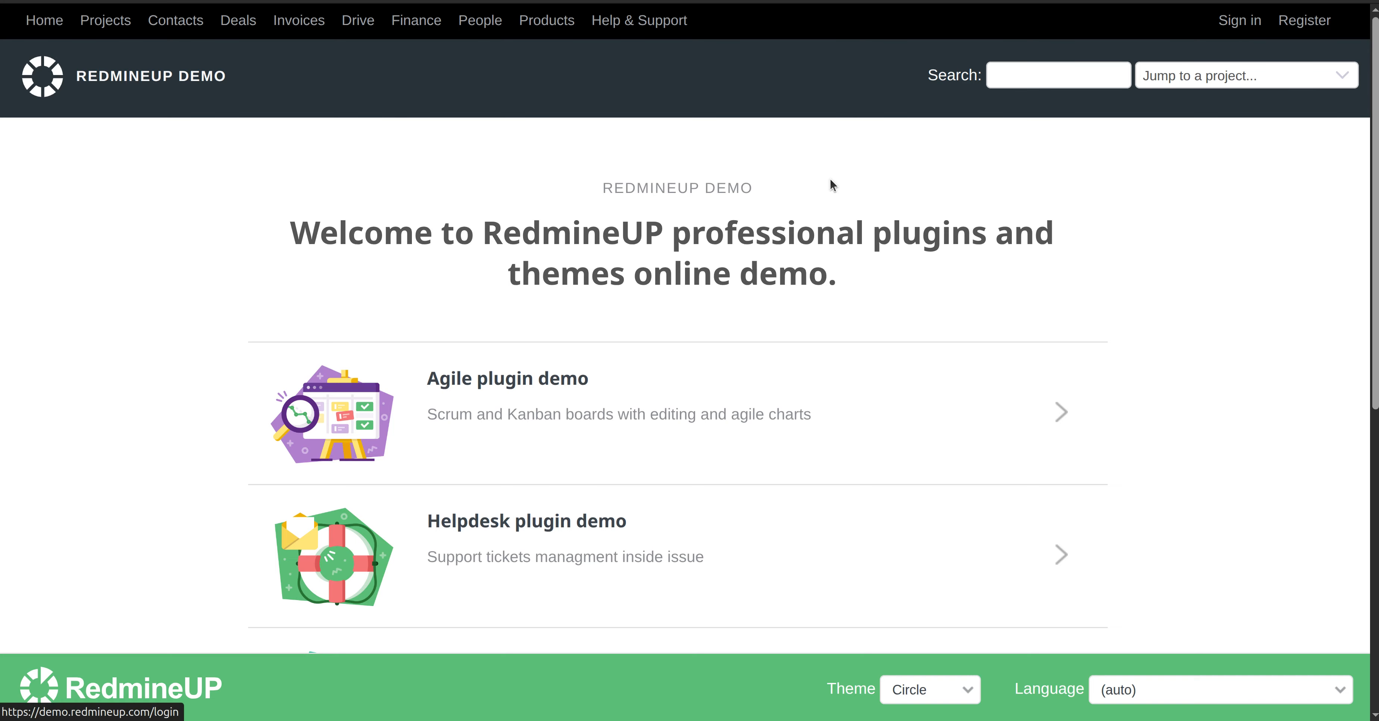
pyautogui.scroll(-5, 566, 448)
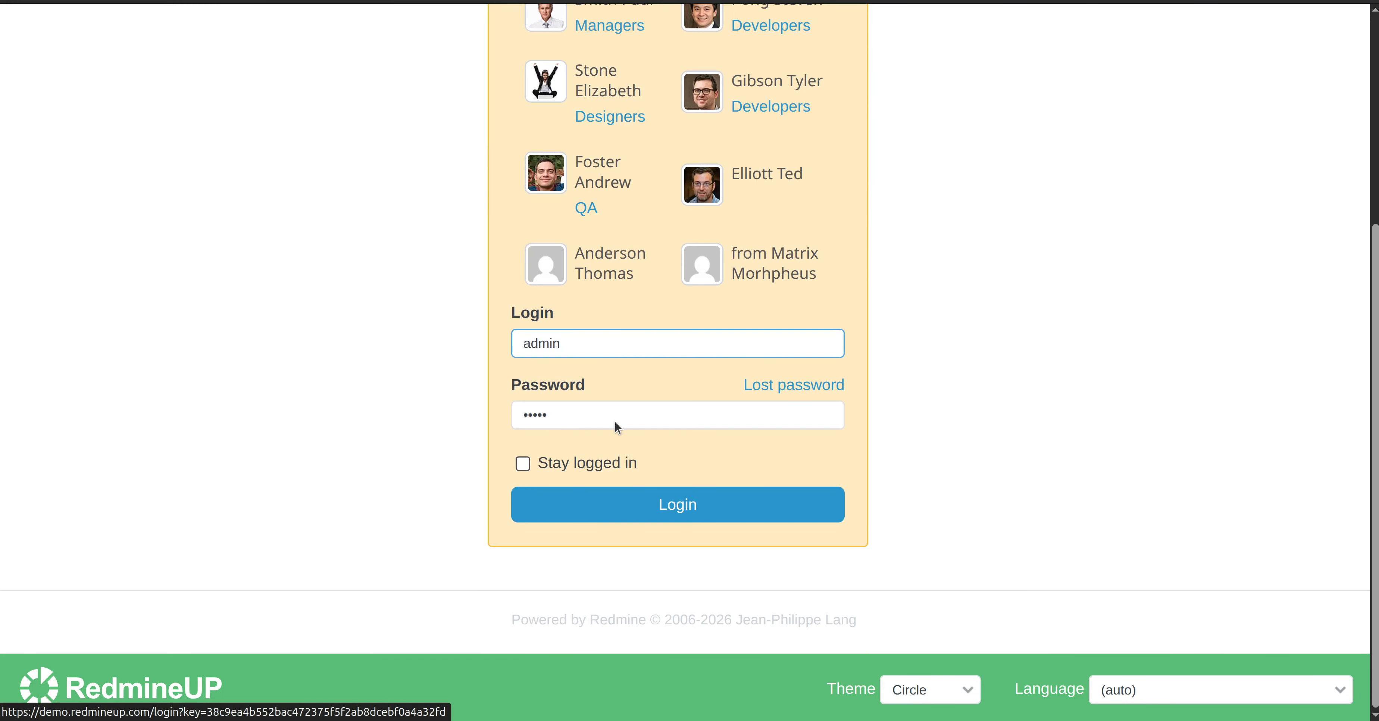
pyautogui.doubleClick(631, 341)
pyautogui.write('mor')
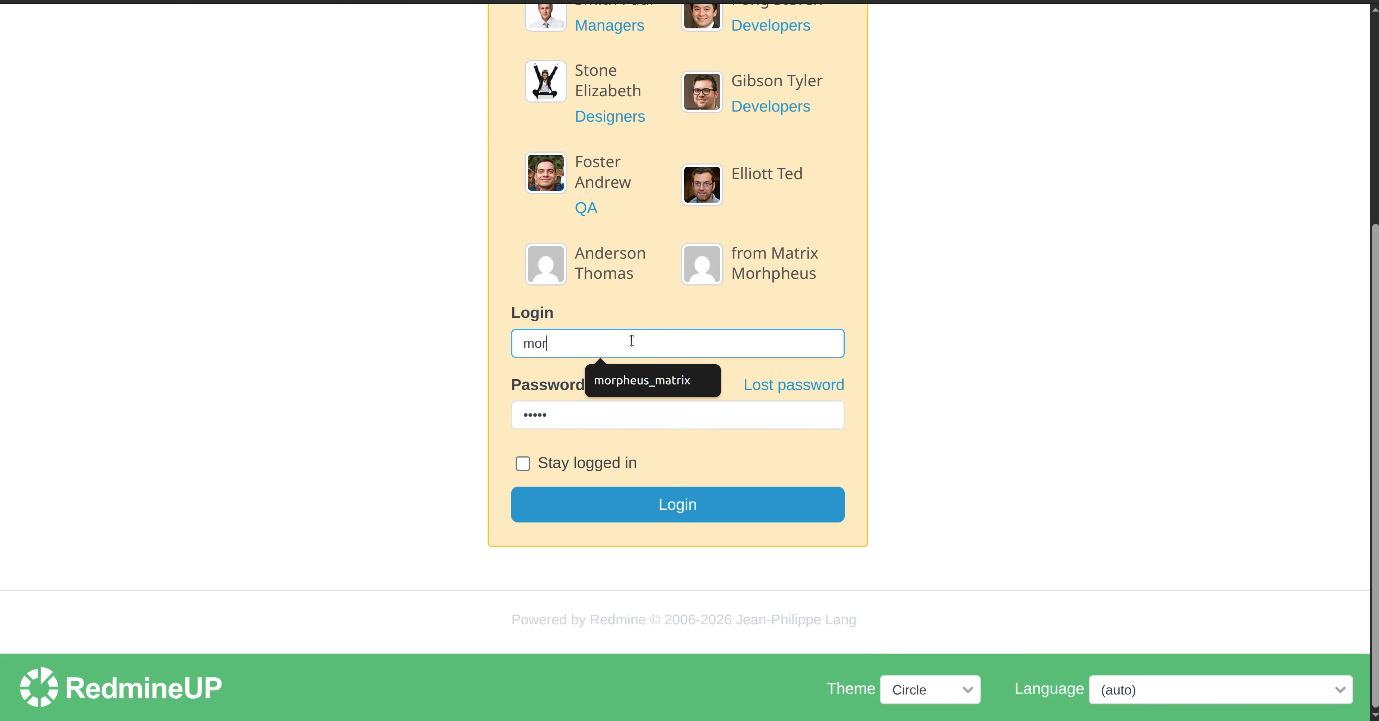
pyautogui.click(668, 378)
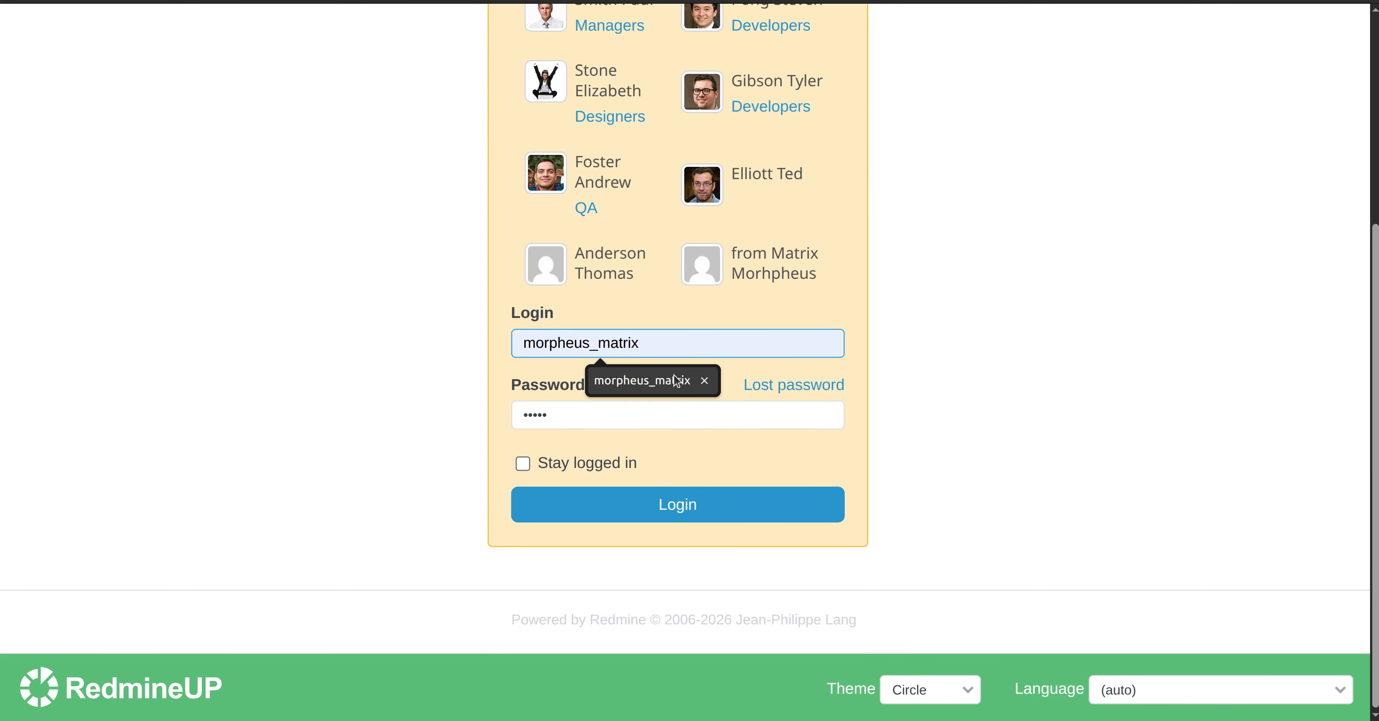
pyautogui.click(676, 377)
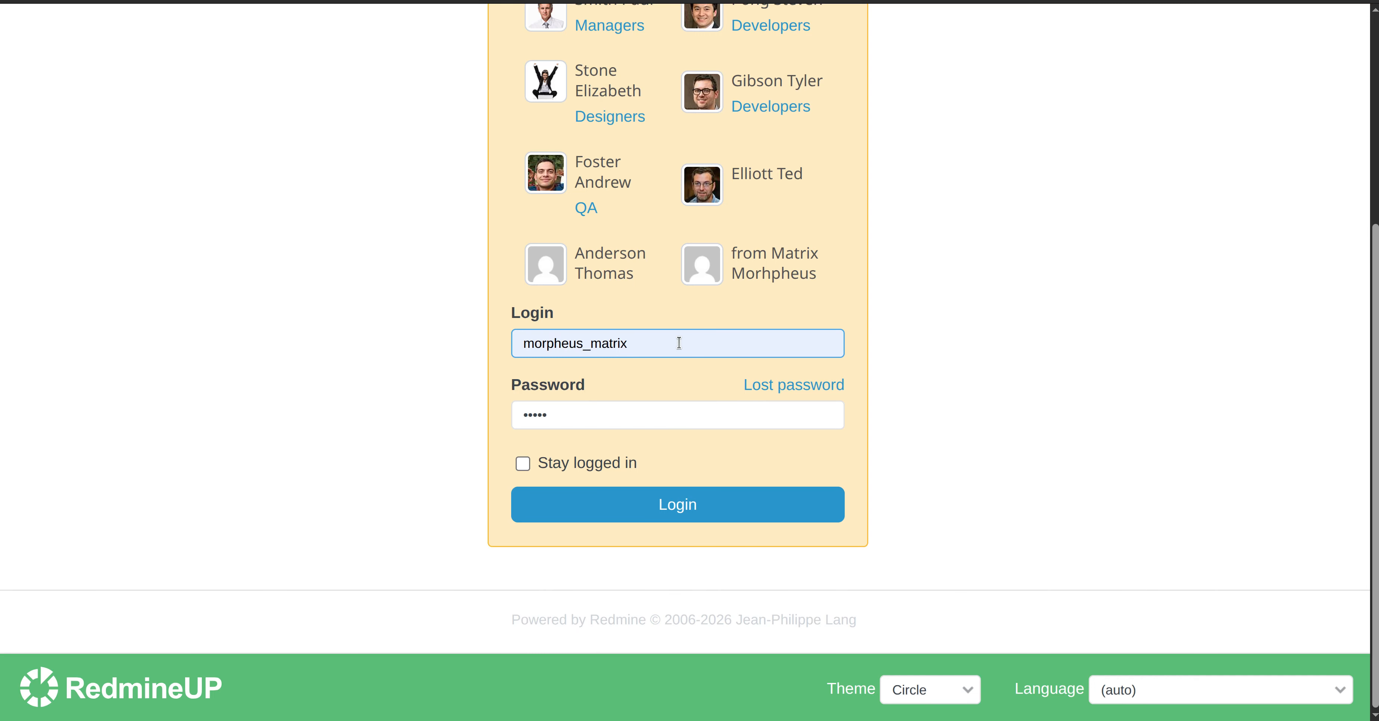
pyautogui.doubleClick(662, 426)
pyautogui.write('•')
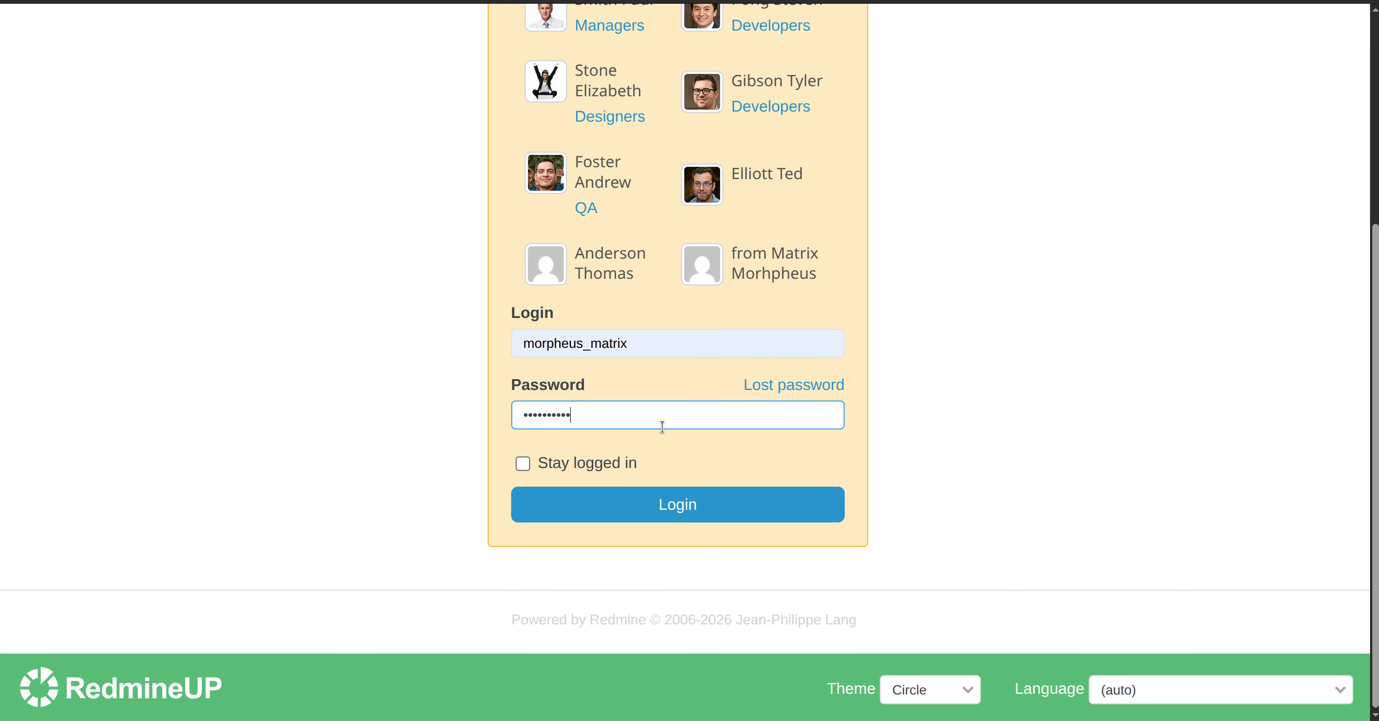
pyautogui.click(664, 505)
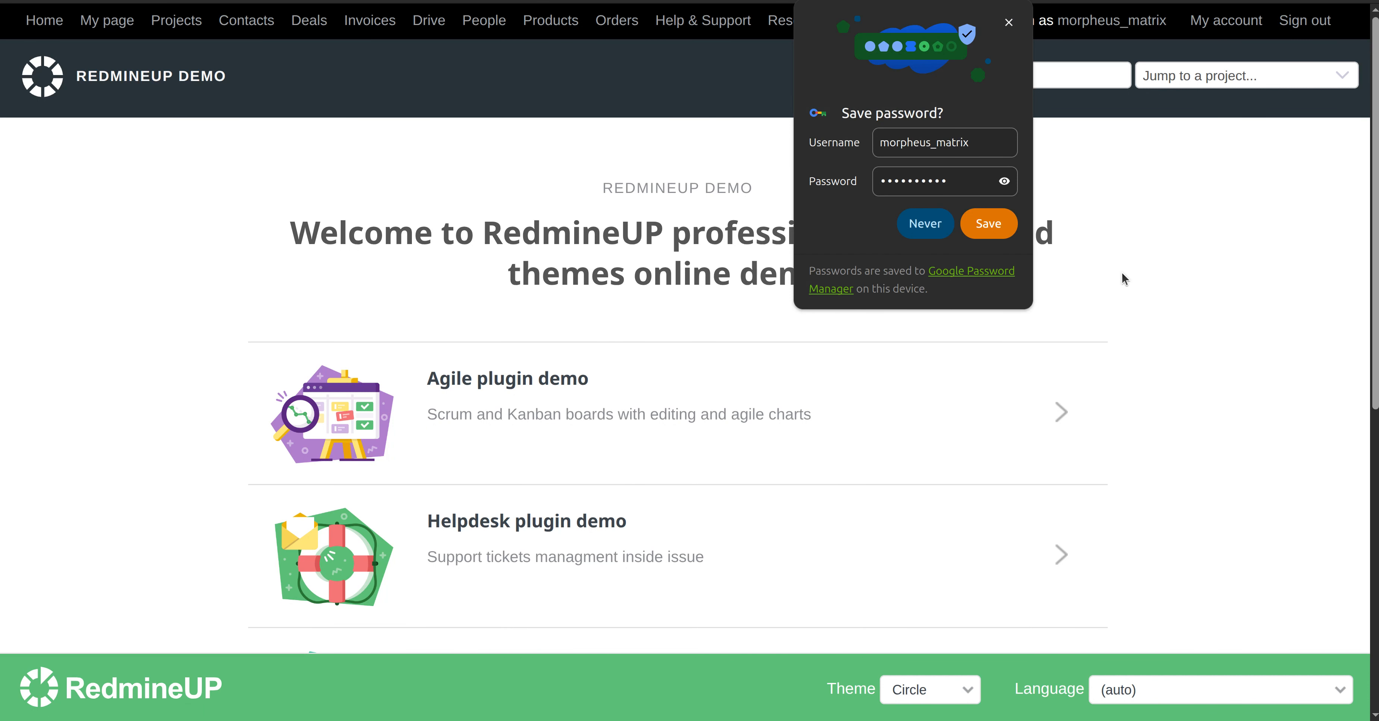
pyautogui.click(937, 229)
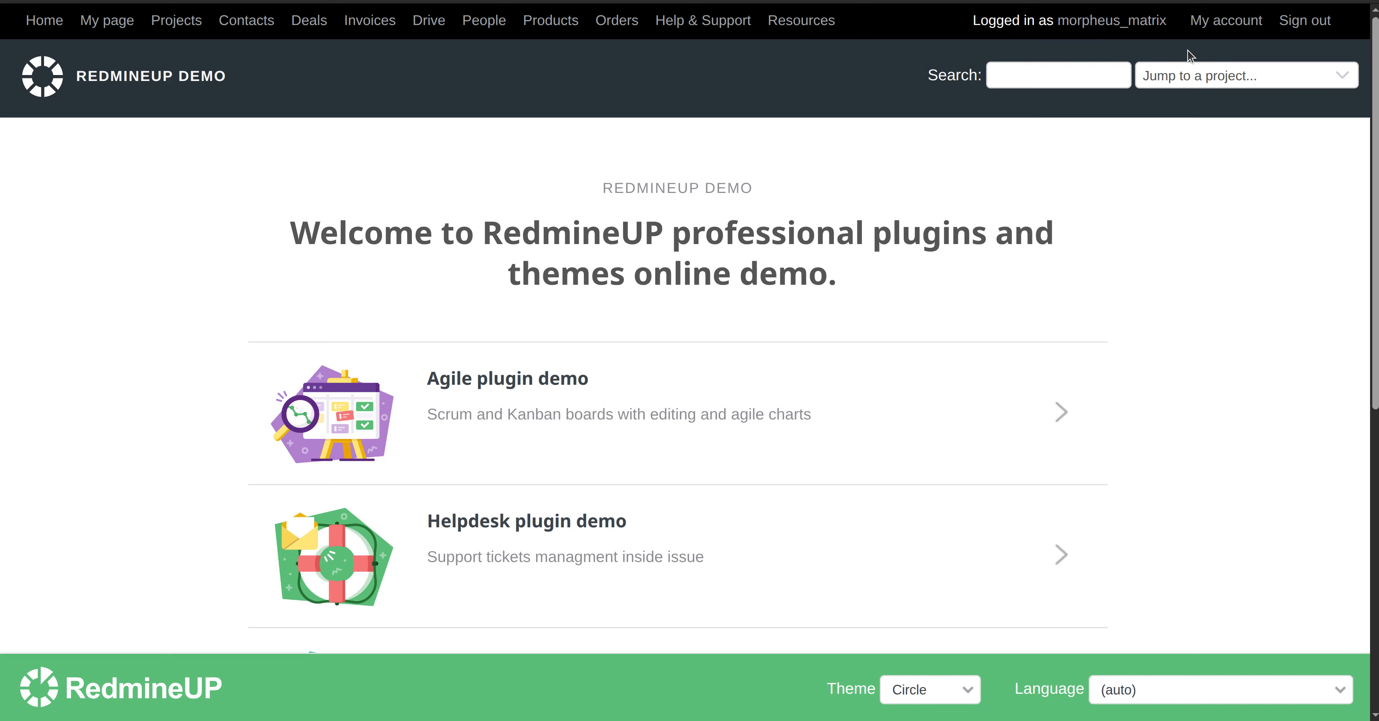
pyautogui.click(496, 379)
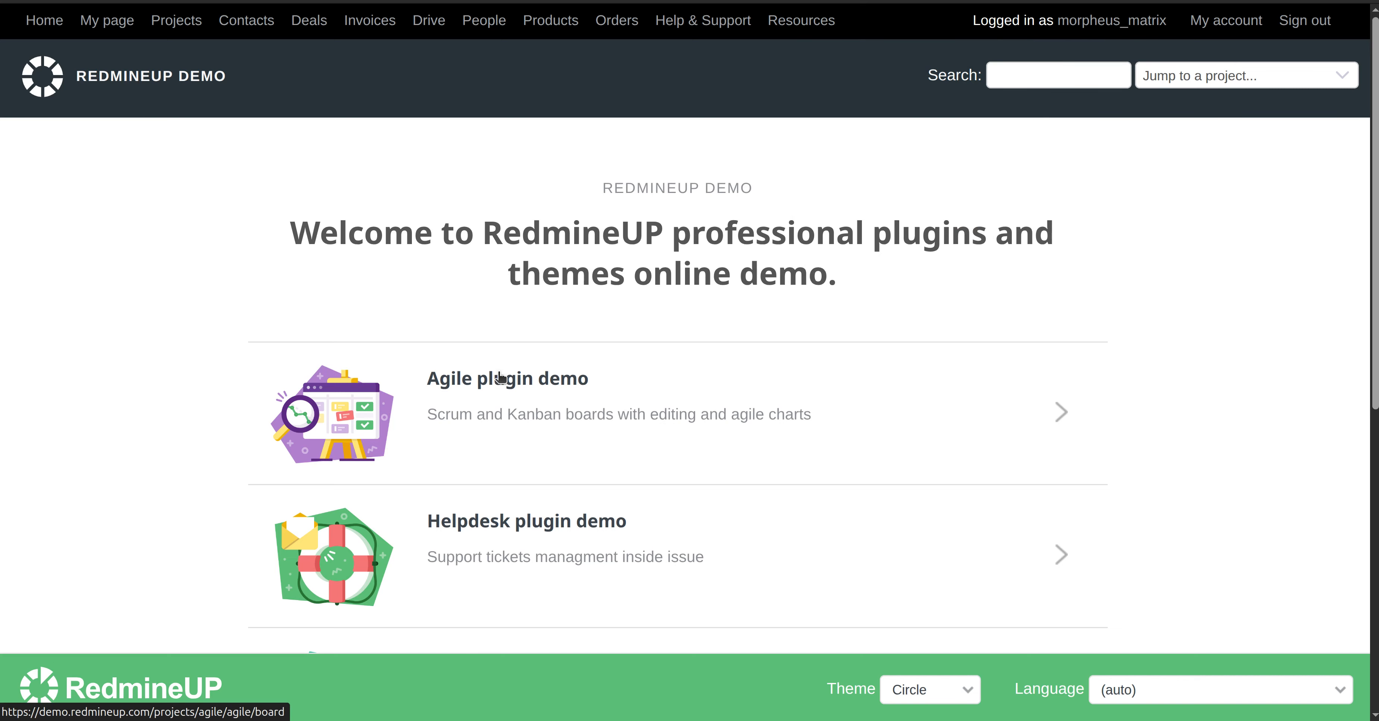
pyautogui.click(171, 22)
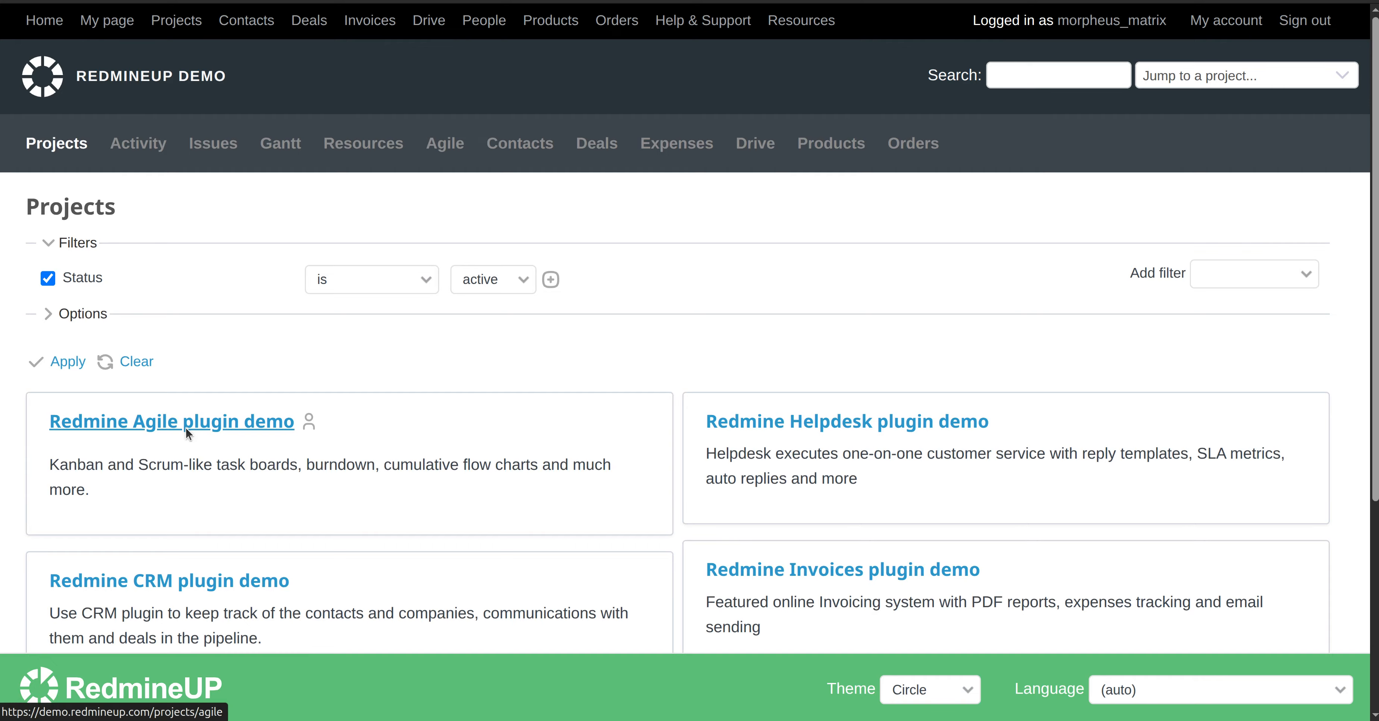
pyautogui.click(185, 427)
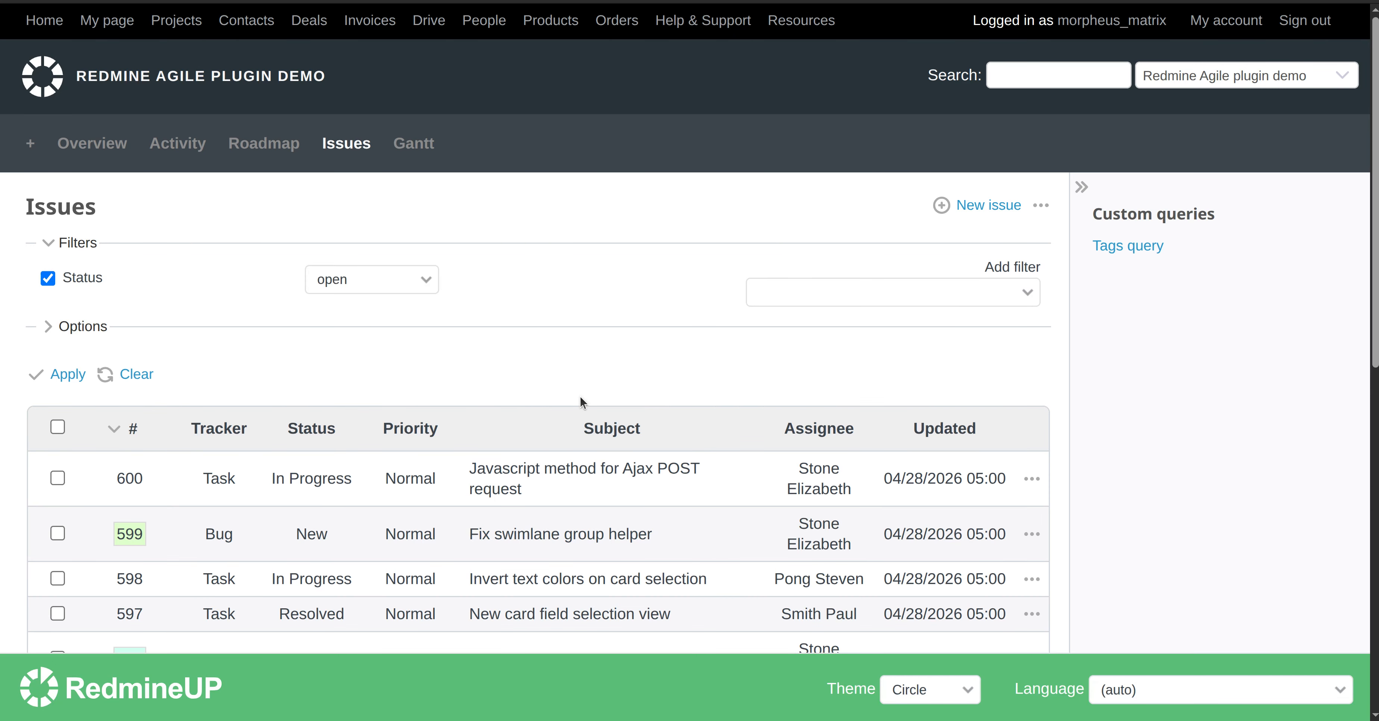
pyautogui.scroll(-10, 580, 397)
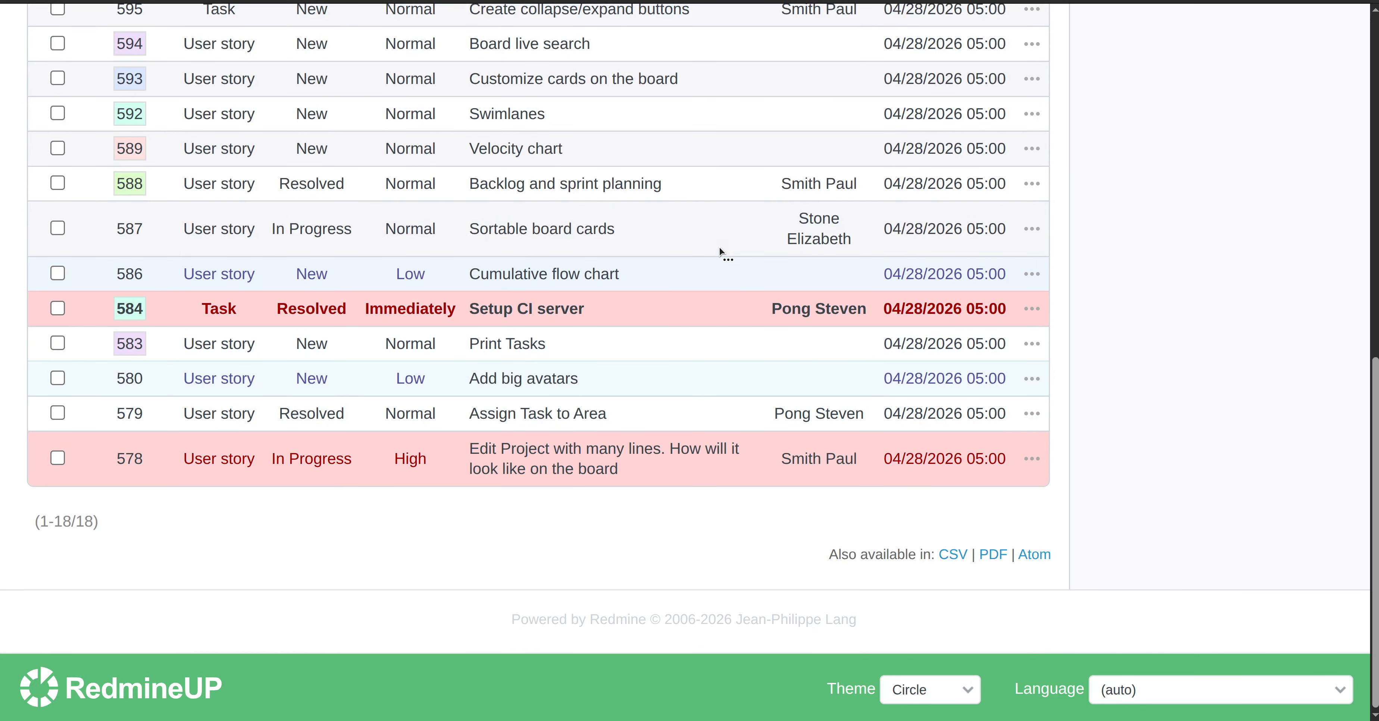
pyautogui.rightClick(718, 234)
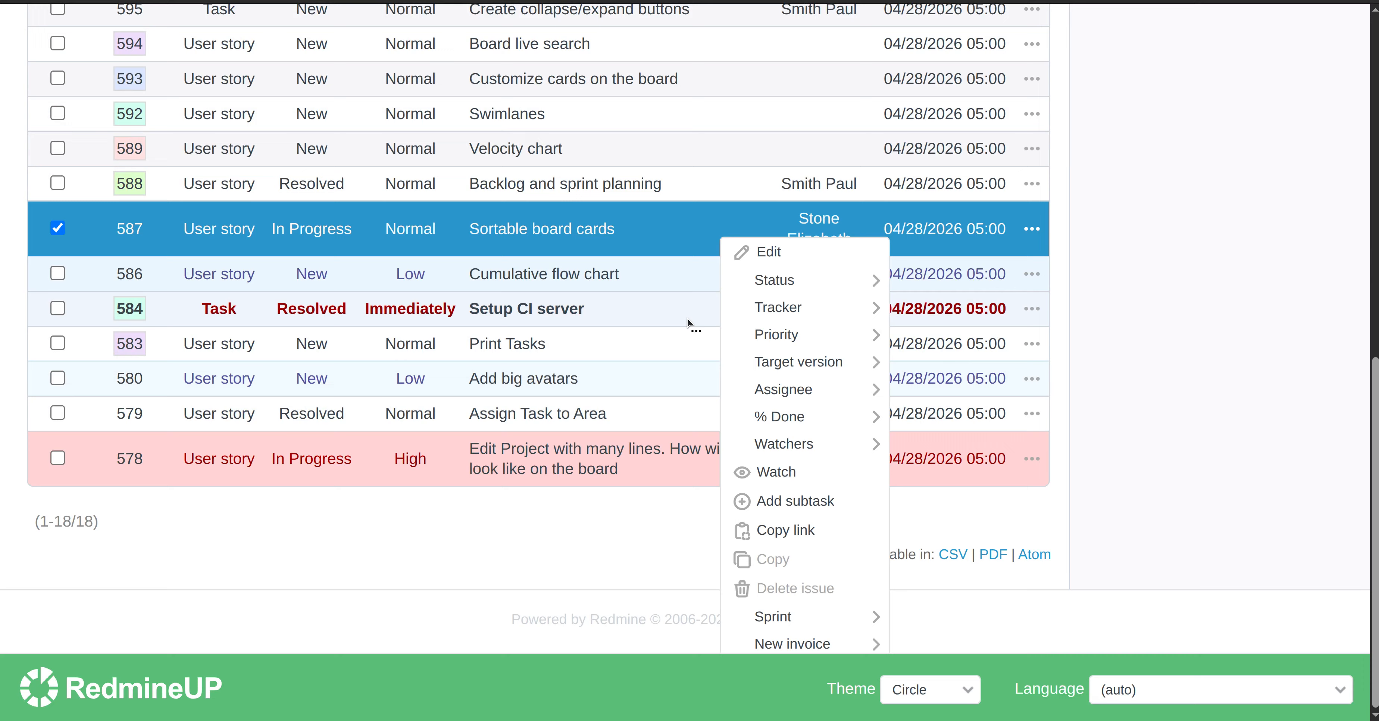
pyautogui.click(1078, 469)
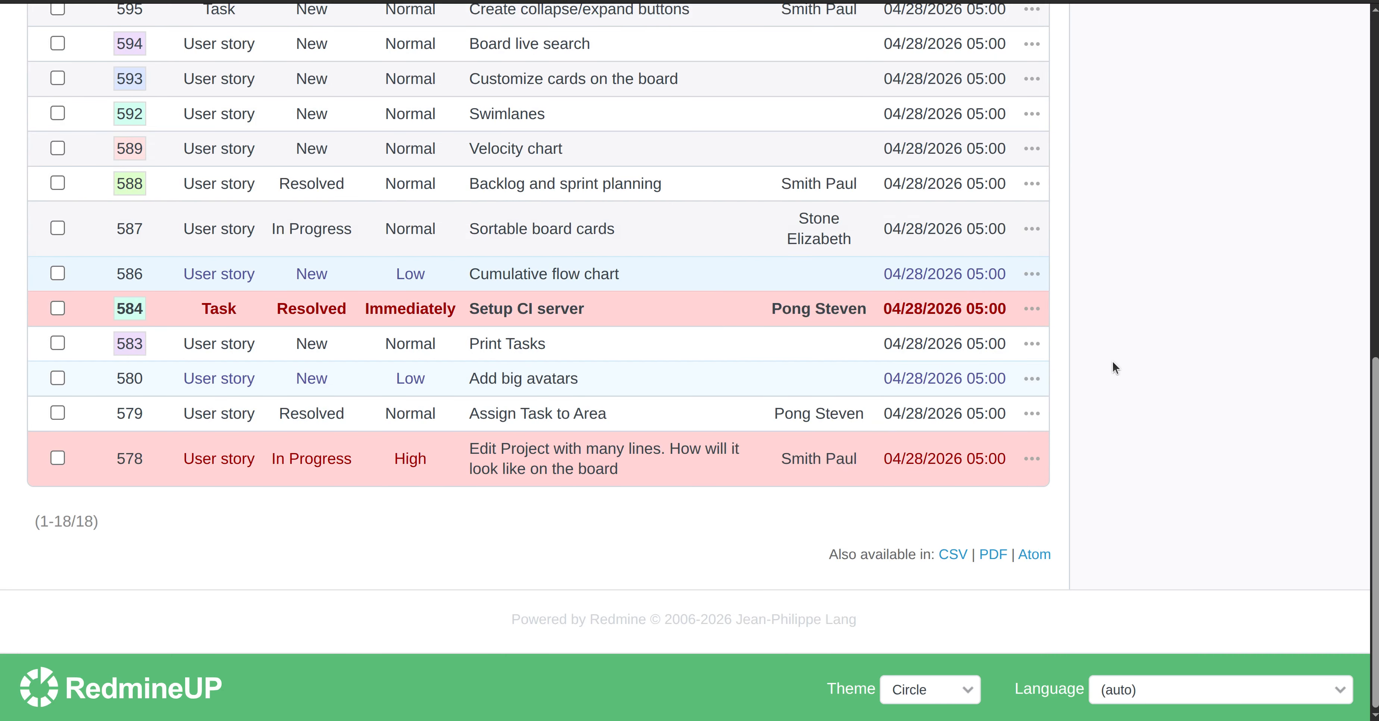
pyautogui.scroll(5, 1084, 355)
pyautogui.rightClick(737, 203)
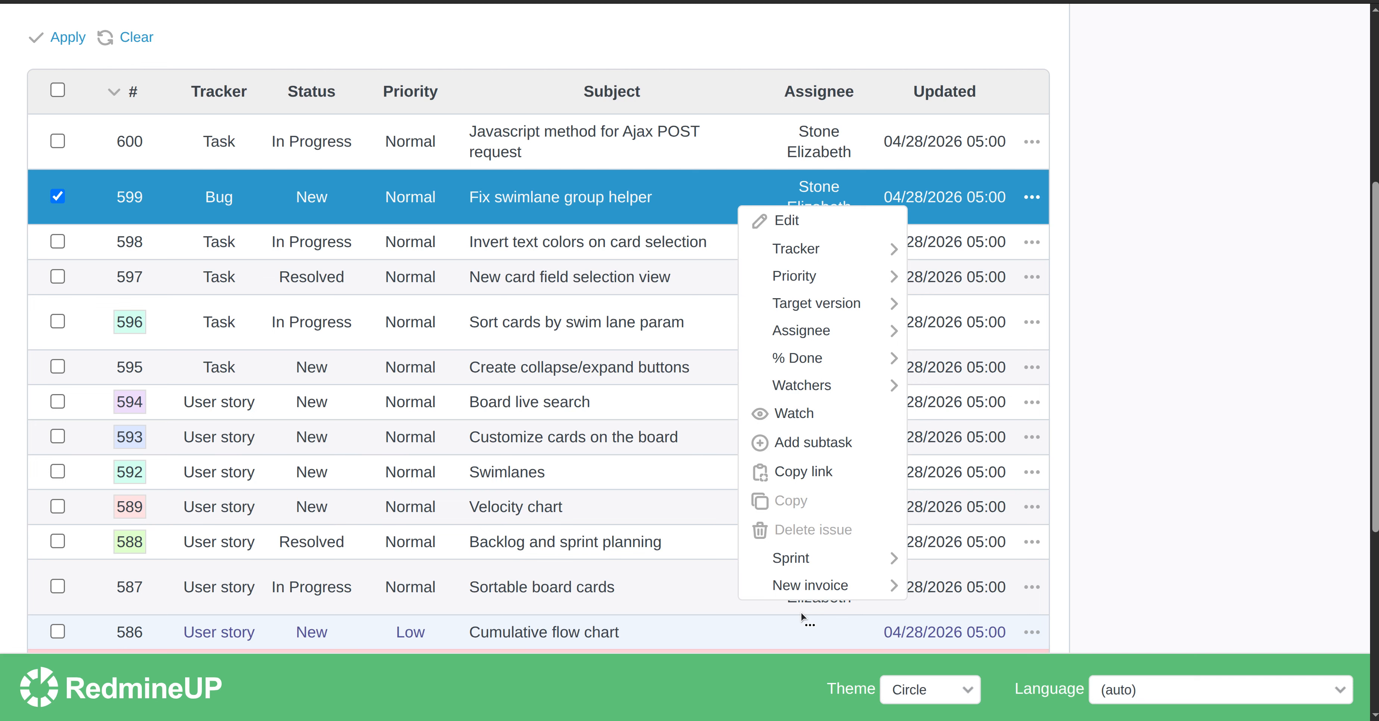
pyautogui.click(1201, 388)
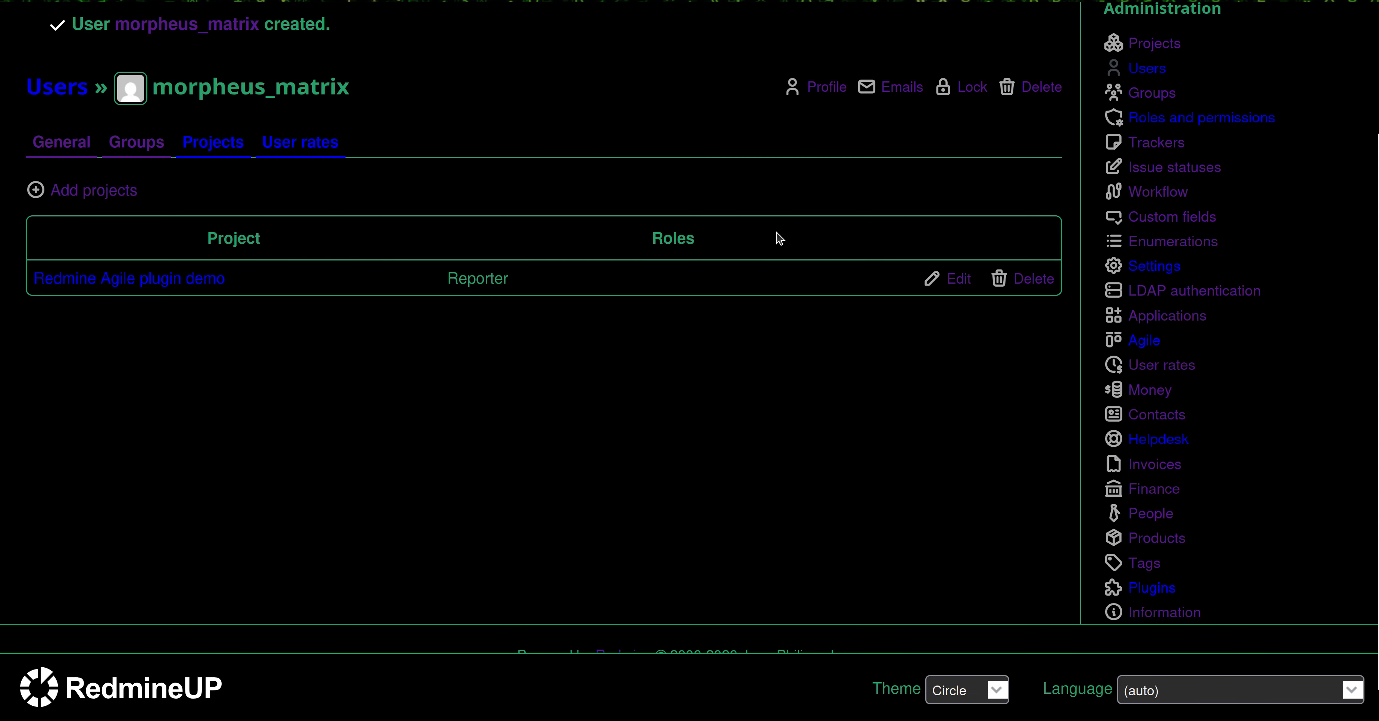
# Open the Reporter role under Roles and permissions and find its 'report' permissions
pyautogui.scroll(3, 775, 237)
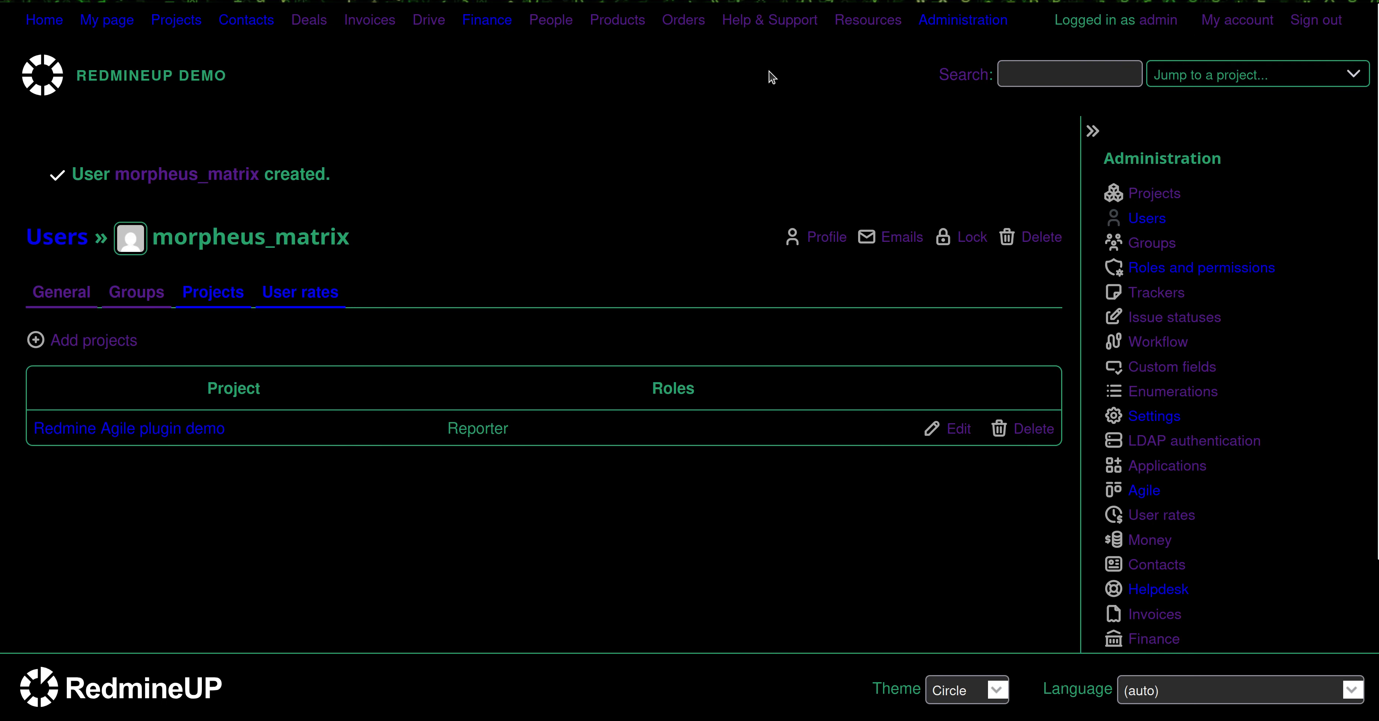
pyautogui.click(977, 21)
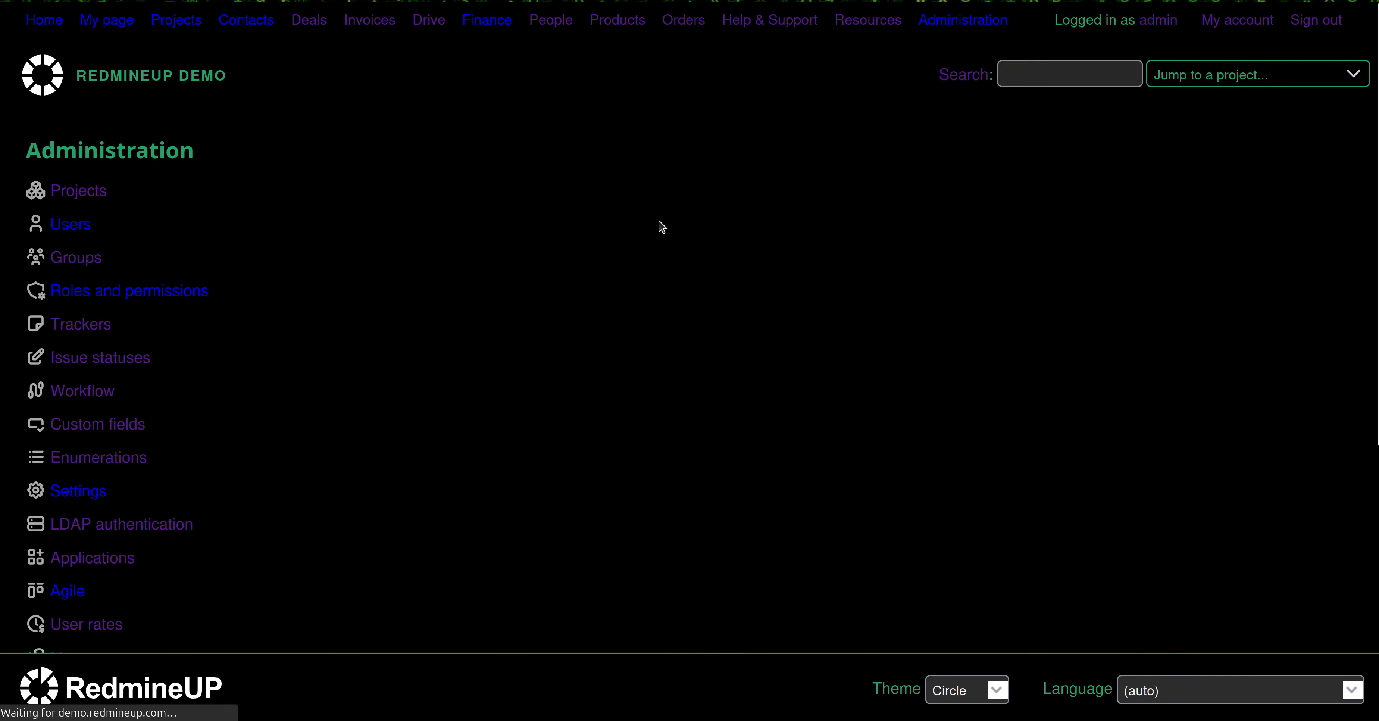
pyautogui.click(166, 289)
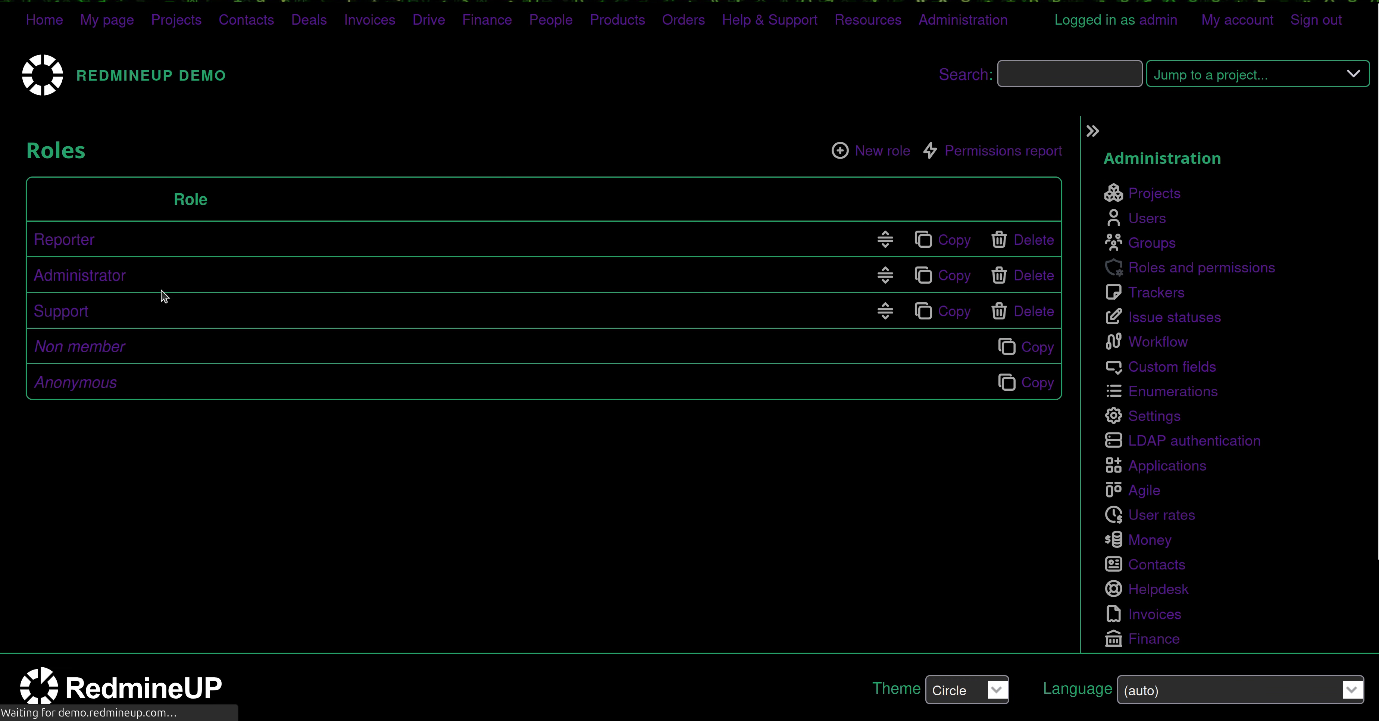
pyautogui.click(68, 239)
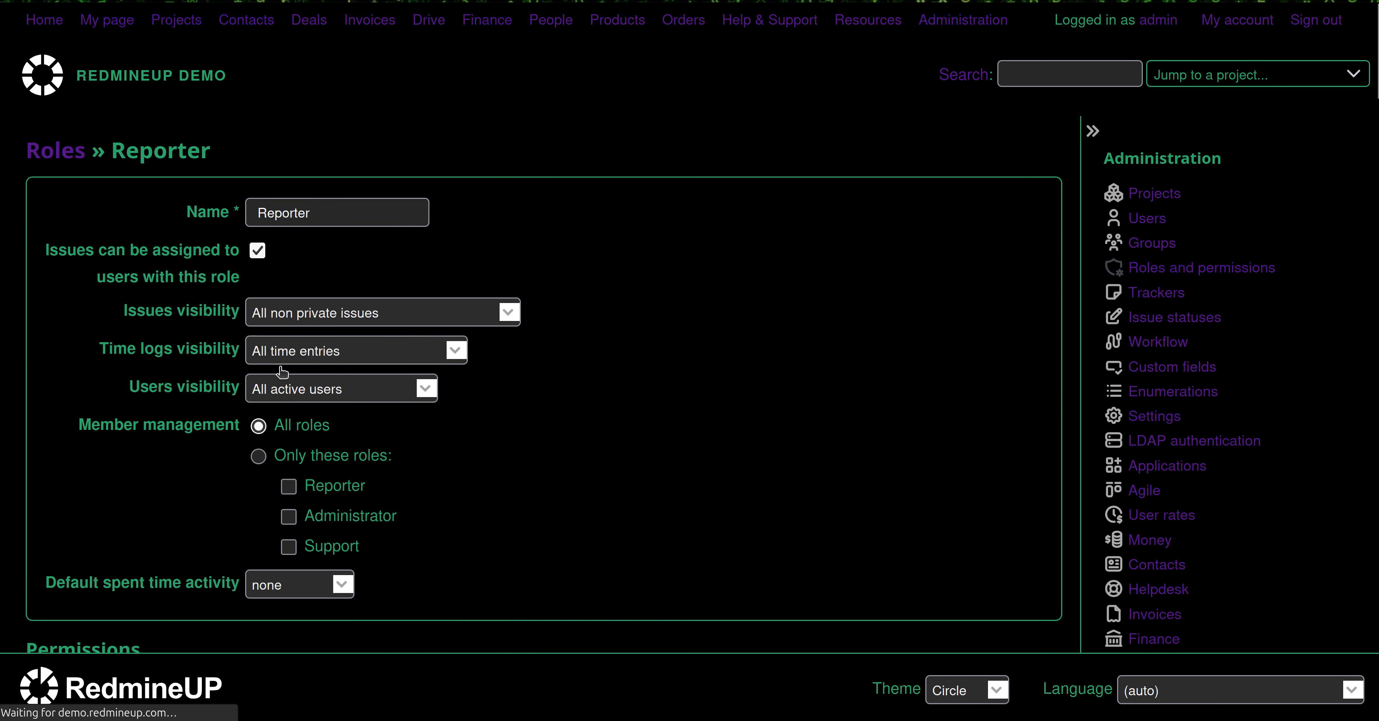
pyautogui.scroll(-15, 417, 434)
pyautogui.hotkey('ctrl', 'f')
pyautogui.write('report')
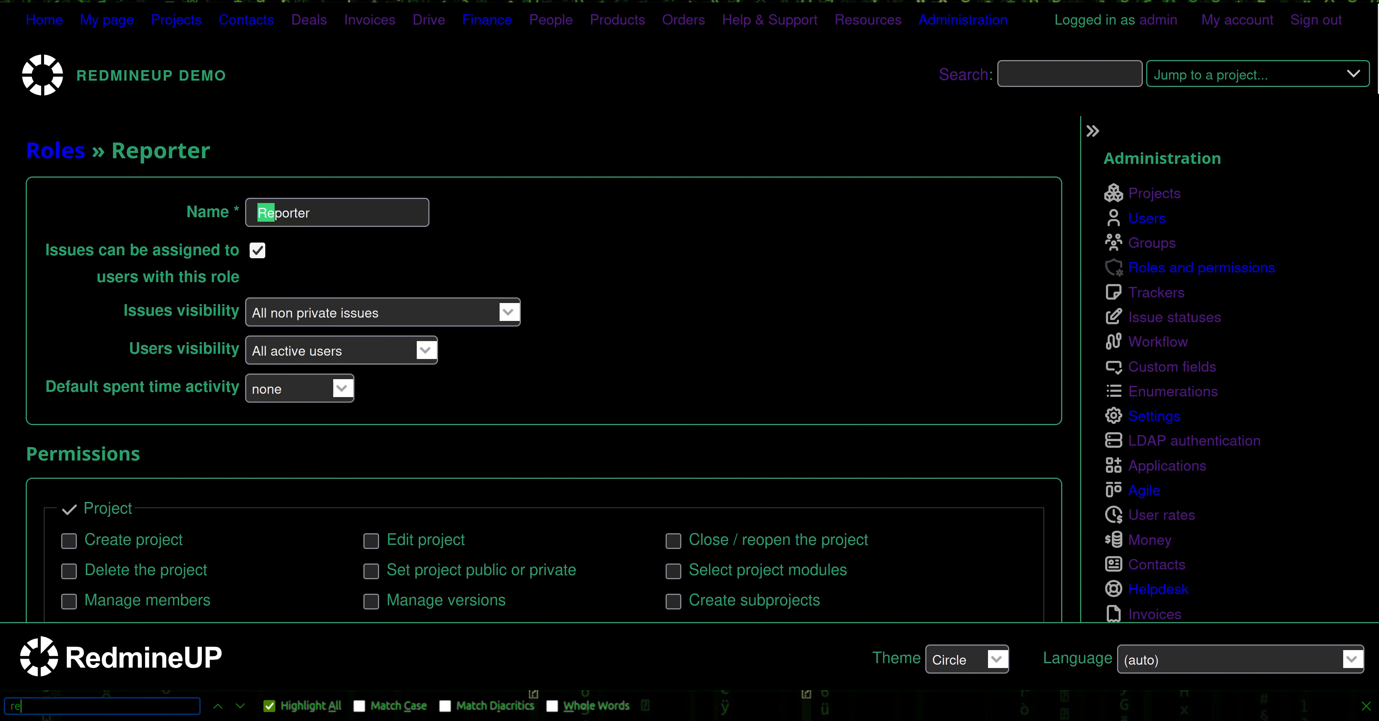
pyautogui.hotkey('ctrl', 'a')
pyautogui.write('report')
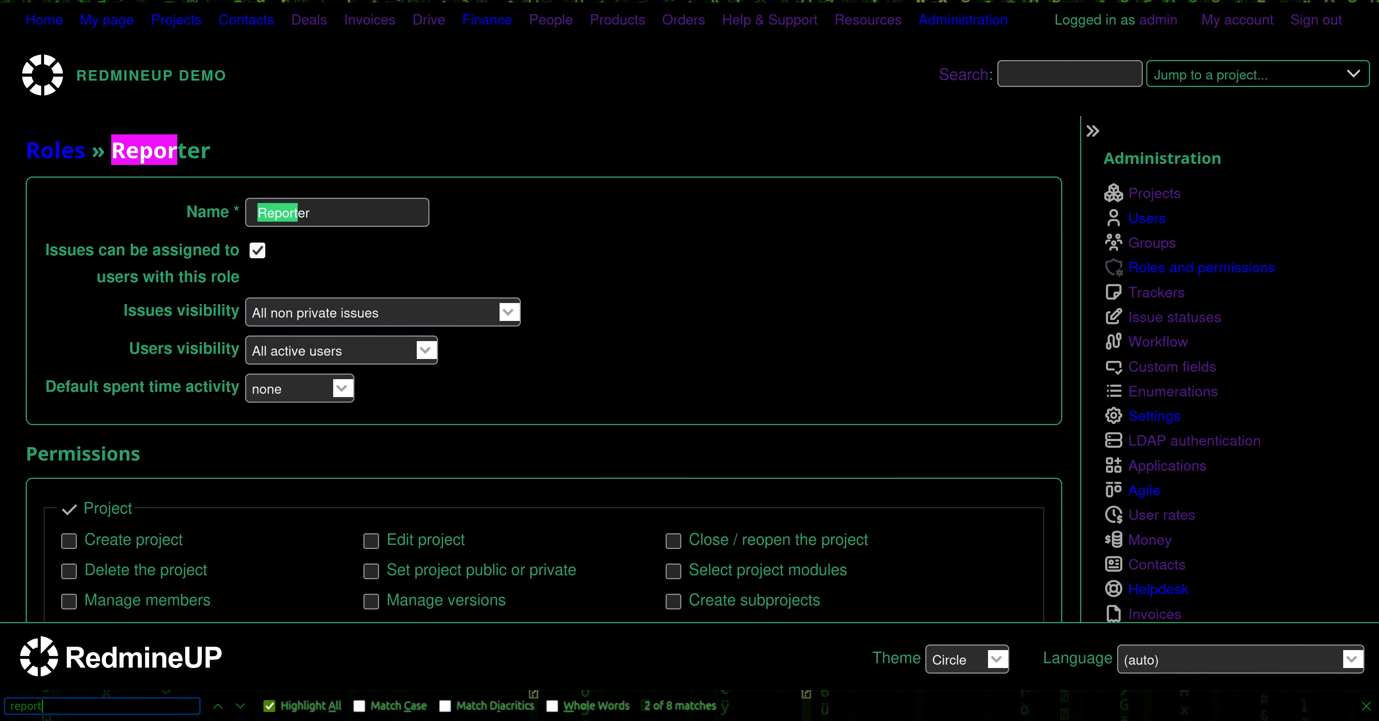
pyautogui.press('Return')
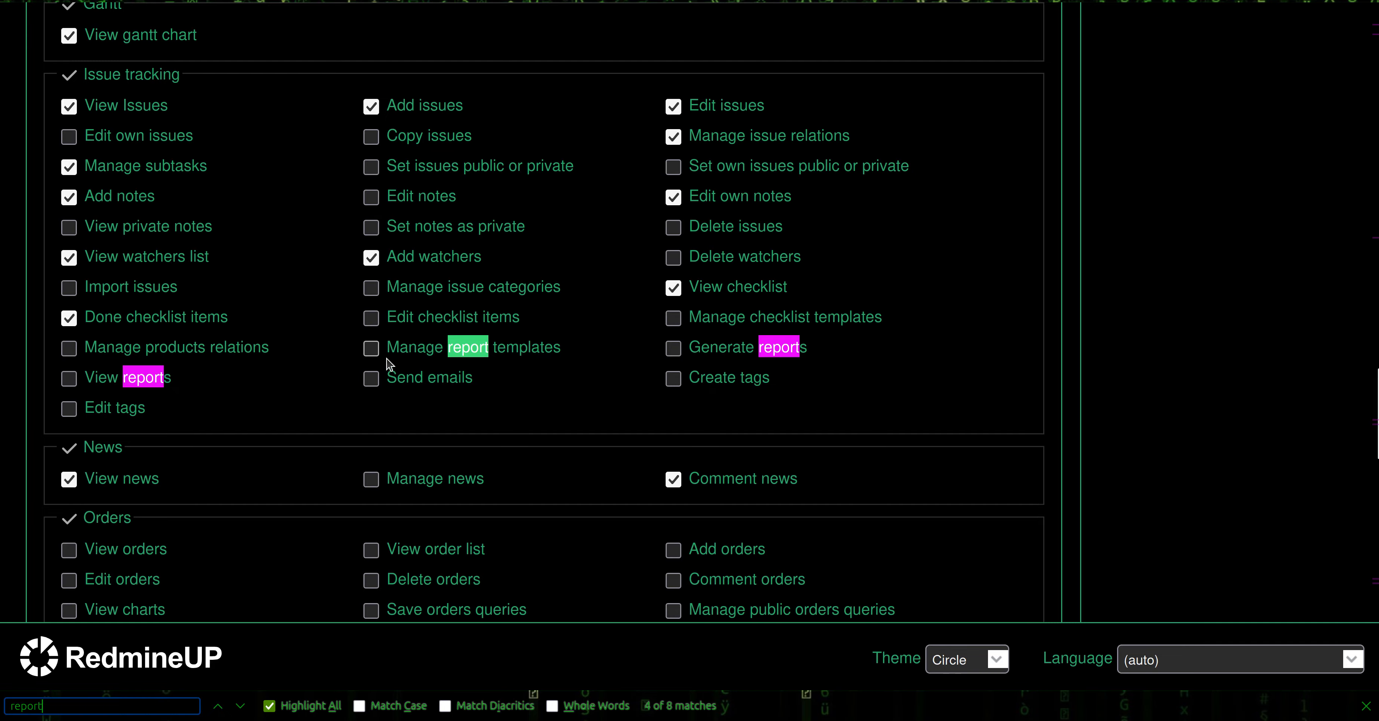
# Enable Generate reports under Issue tracking and save the Reporter role
pyautogui.click(709, 350)
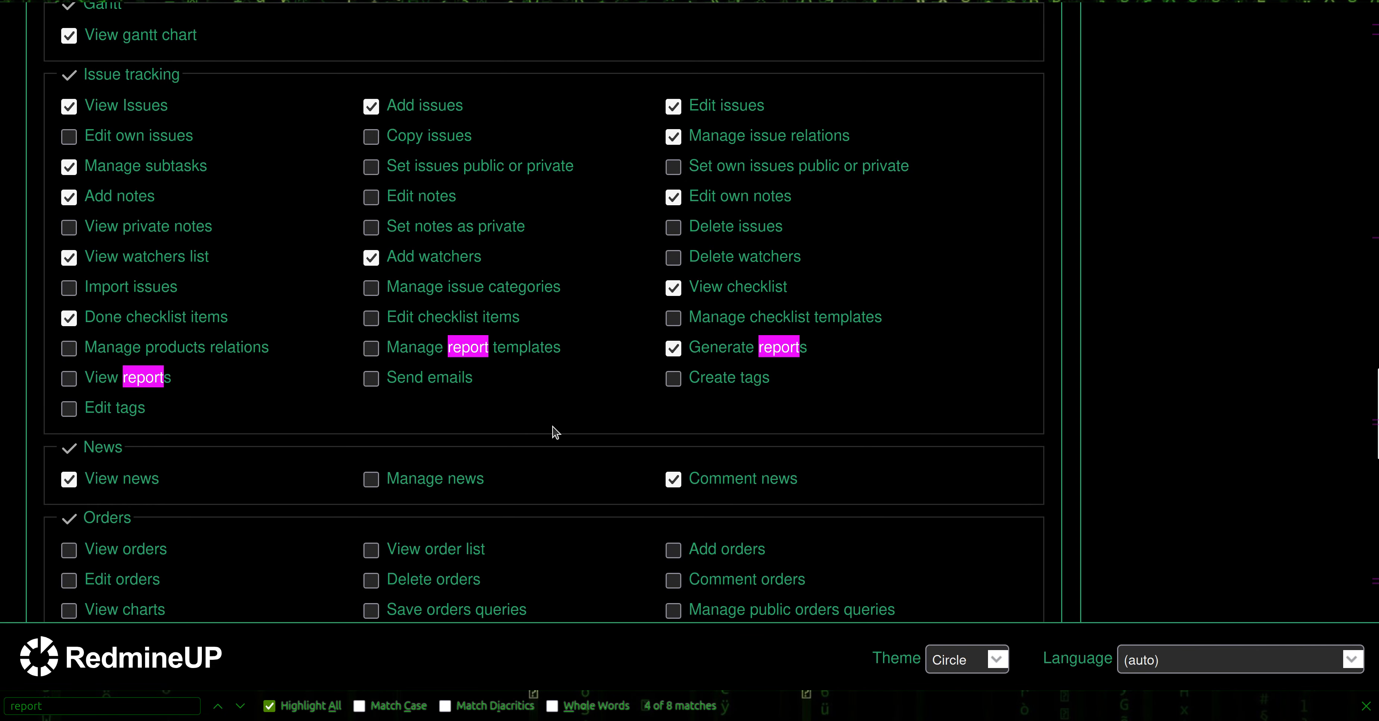
pyautogui.scroll(-10, 947, 545)
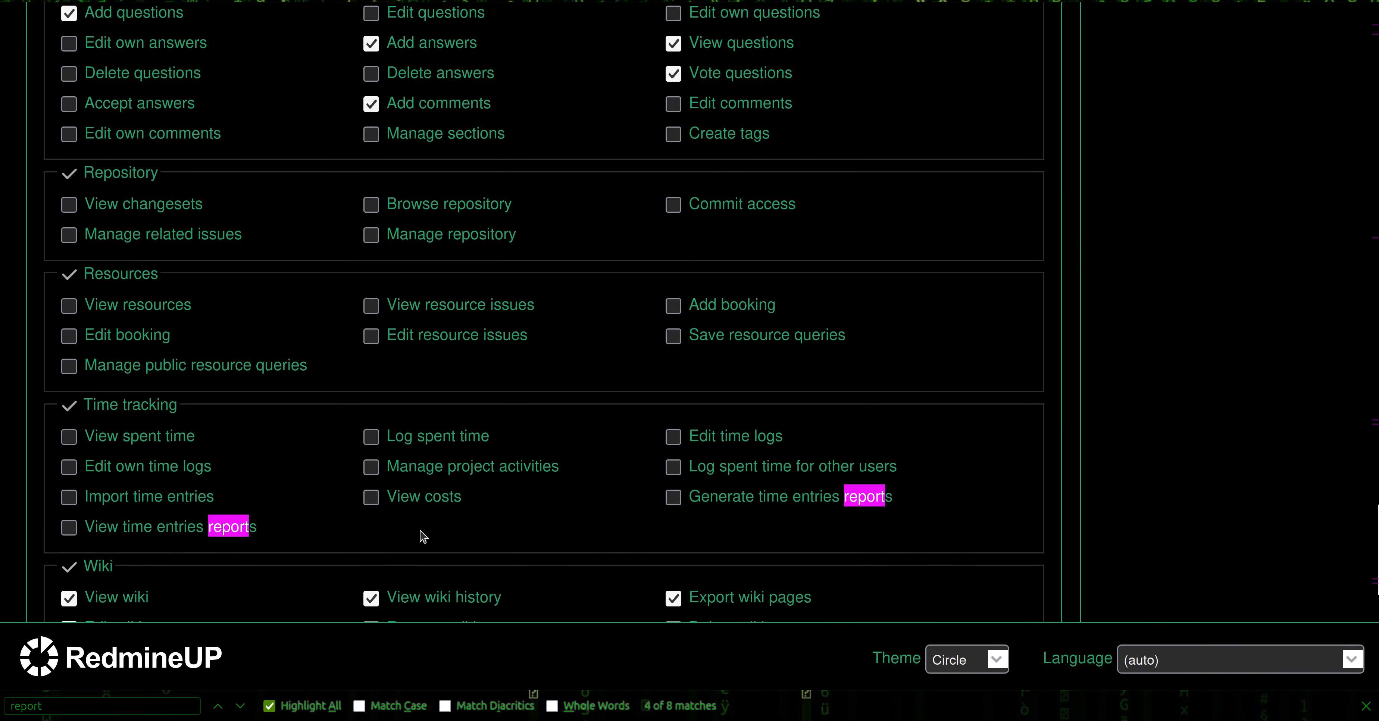
pyautogui.scroll(5, 107, 541)
pyautogui.scroll(-10, 91, 535)
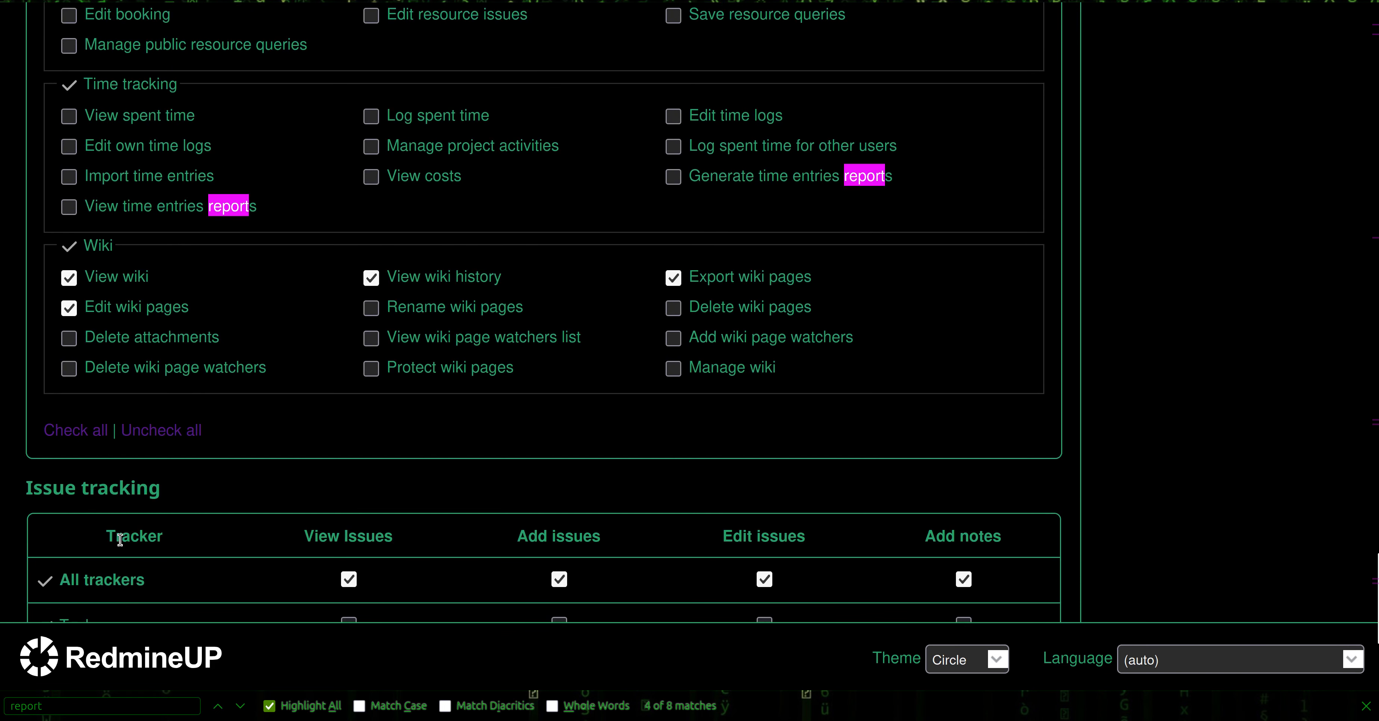
pyautogui.scroll(-5, 119, 539)
pyautogui.click(65, 530)
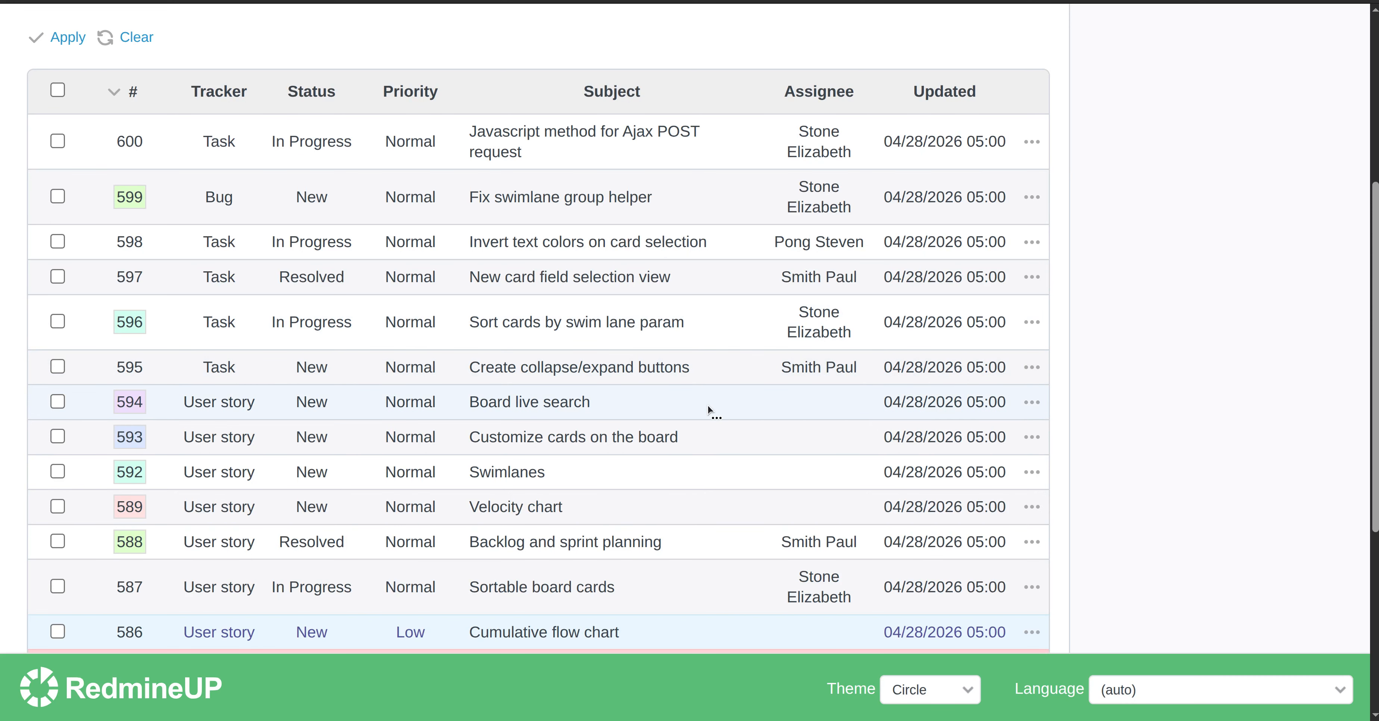
# Select the Lilac issue report for issue 594, then close the dialog without generating it
pyautogui.rightClick(708, 404)
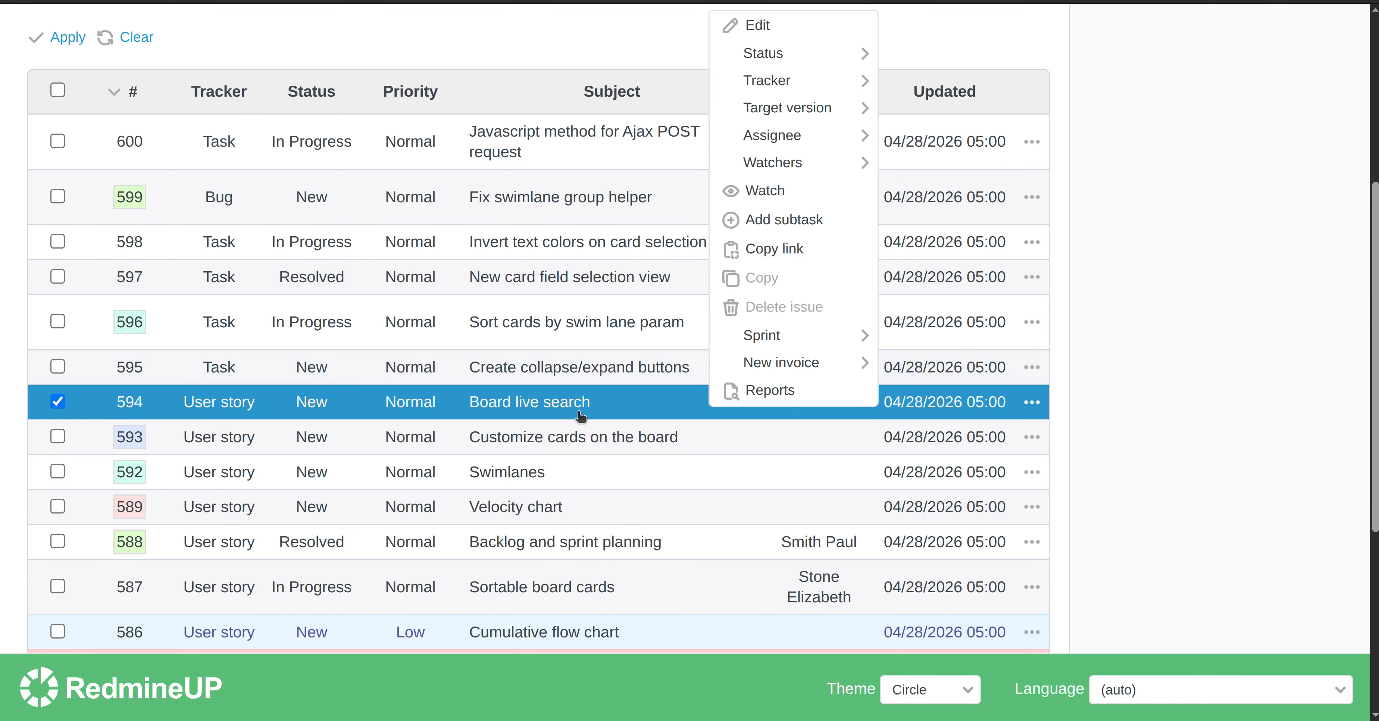
pyautogui.click(789, 400)
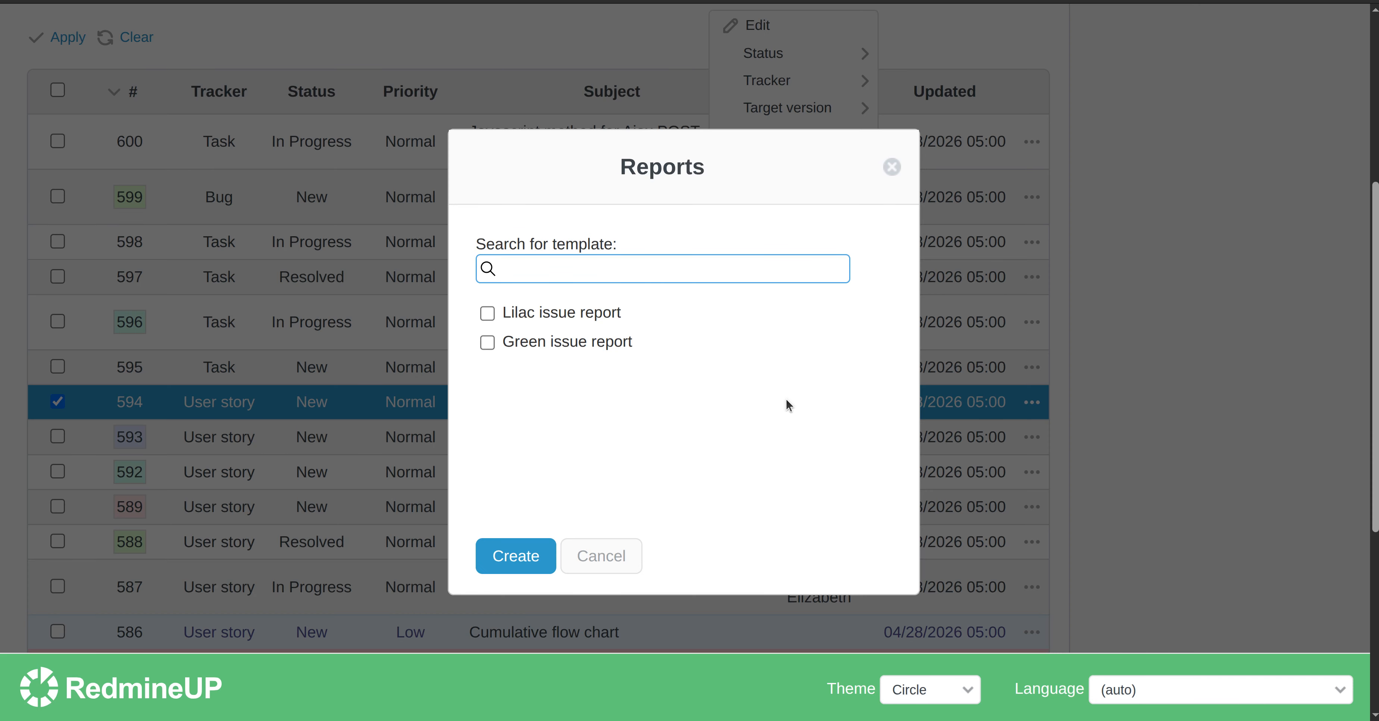
pyautogui.click(584, 313)
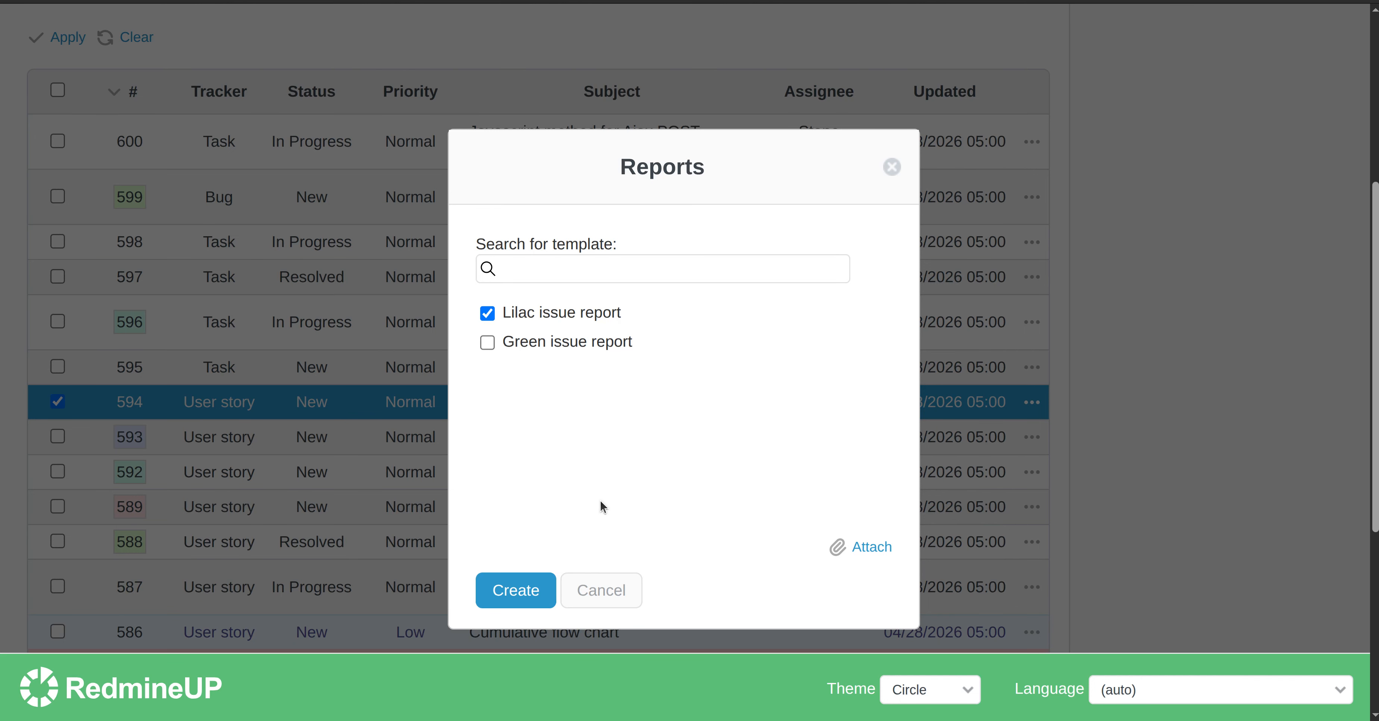
pyautogui.click(892, 167)
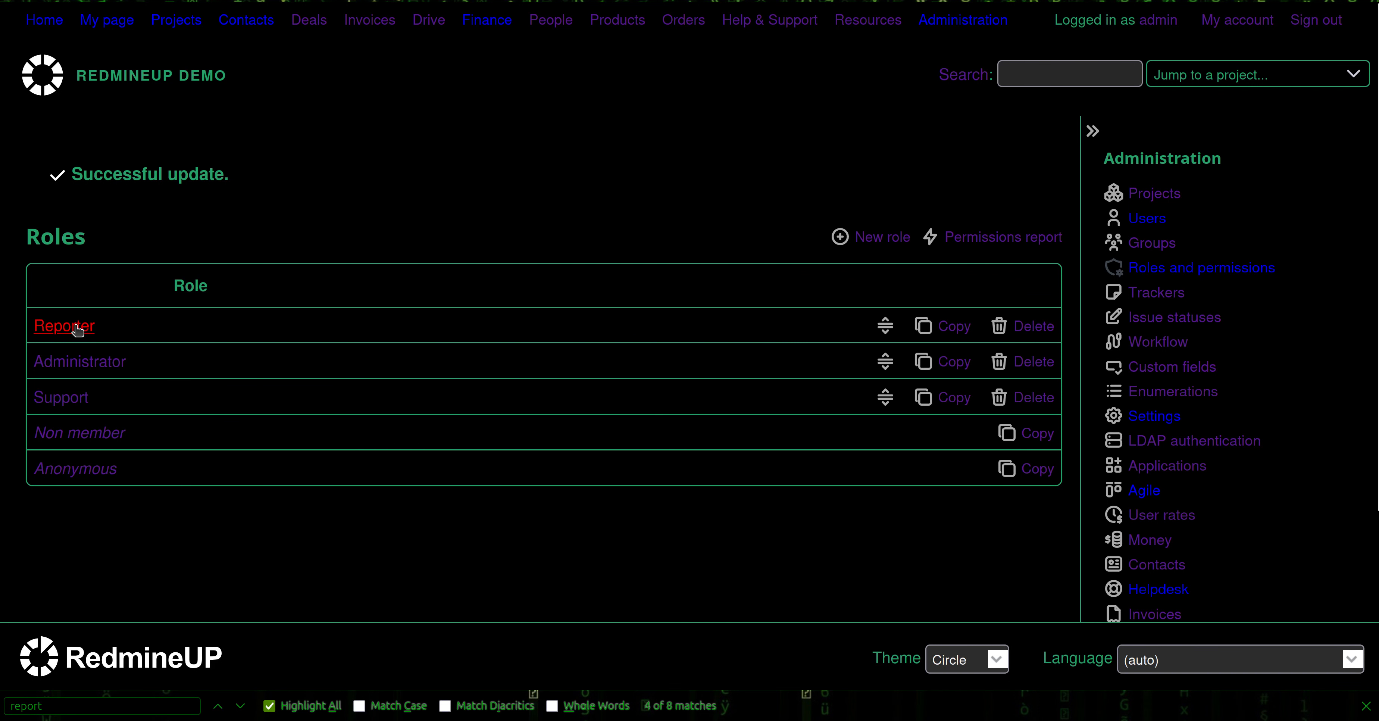
# Enable View reports under Issue tracking for the Reporter role and save its permissions
pyautogui.click(80, 324)
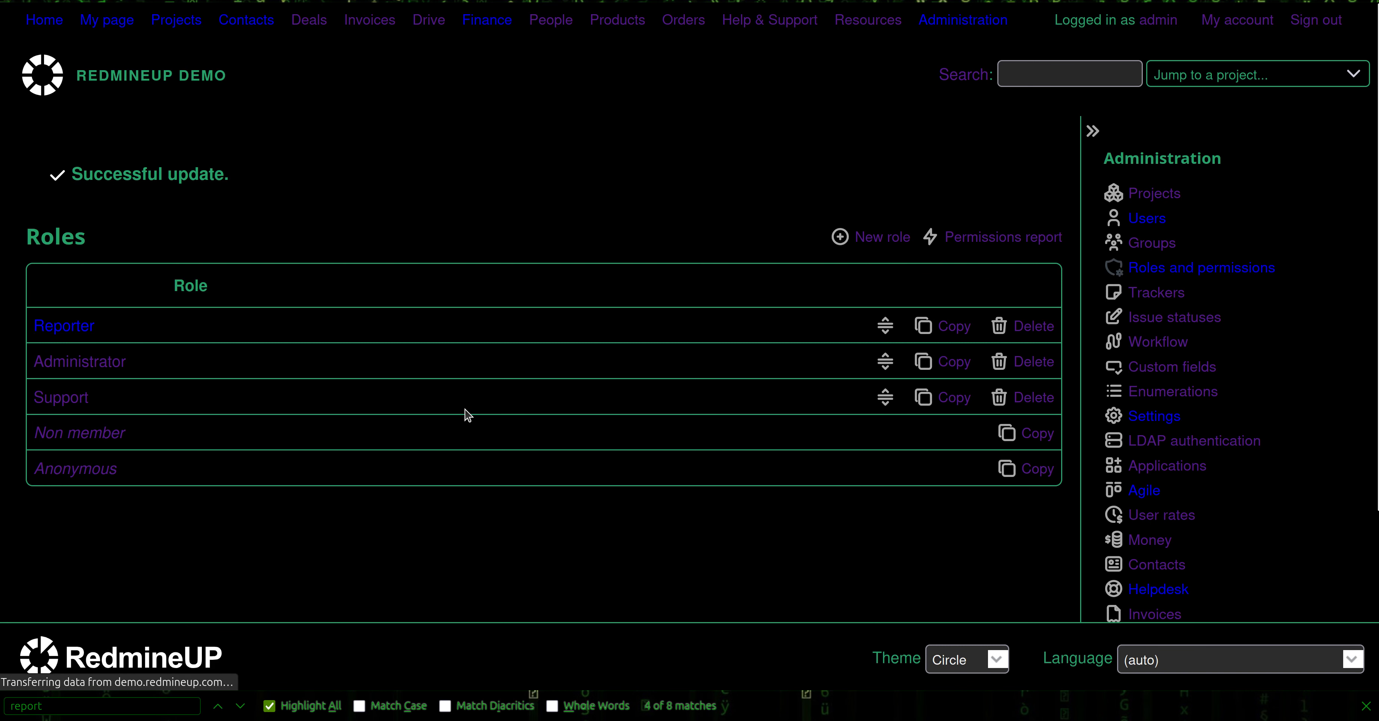
pyautogui.hotkey('ctrl', 'f')
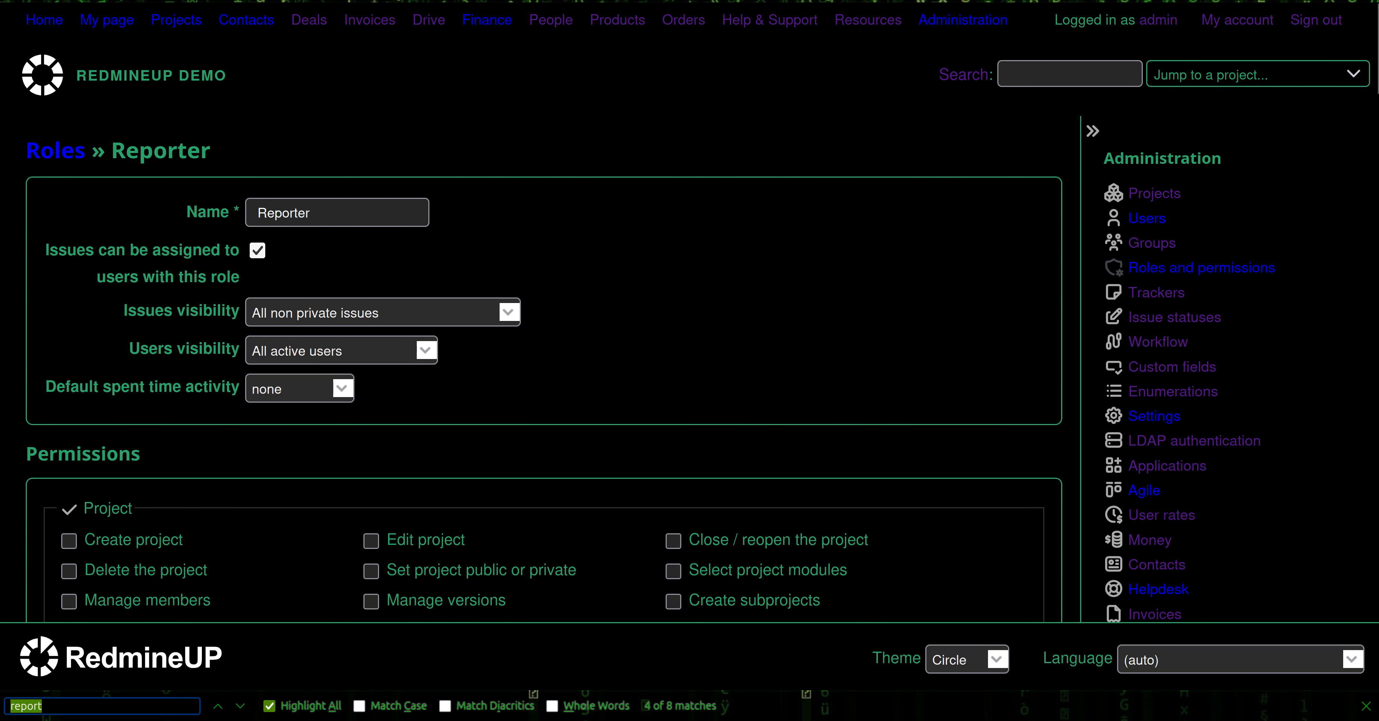
pyautogui.hotkey('shift', 'Return')
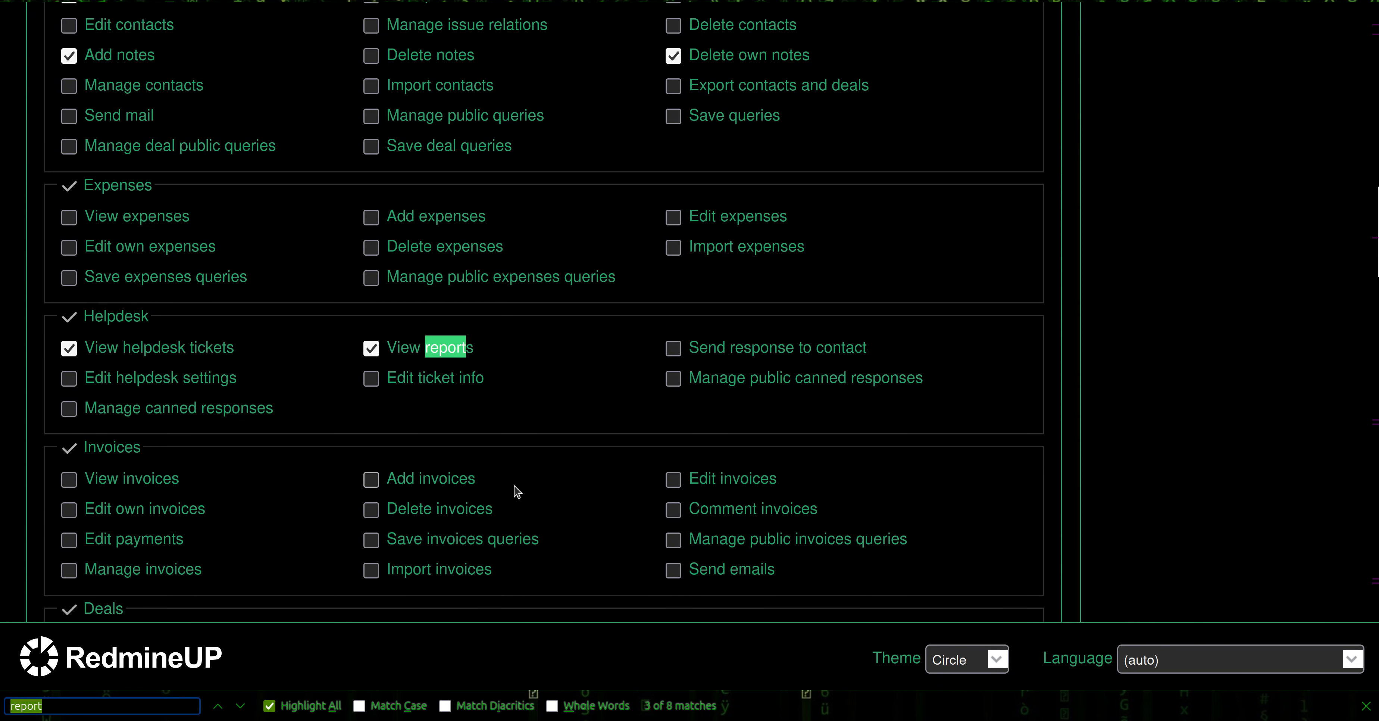
pyautogui.press('Return')
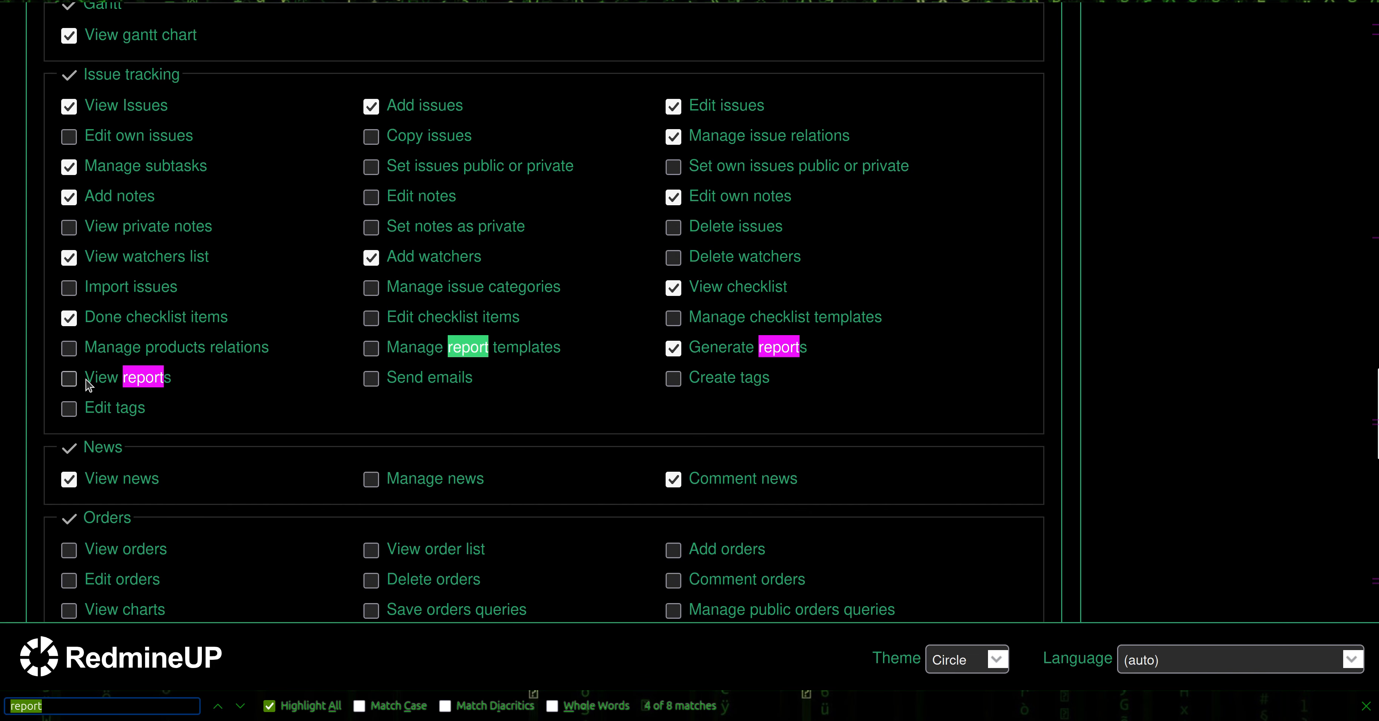
pyautogui.click(69, 378)
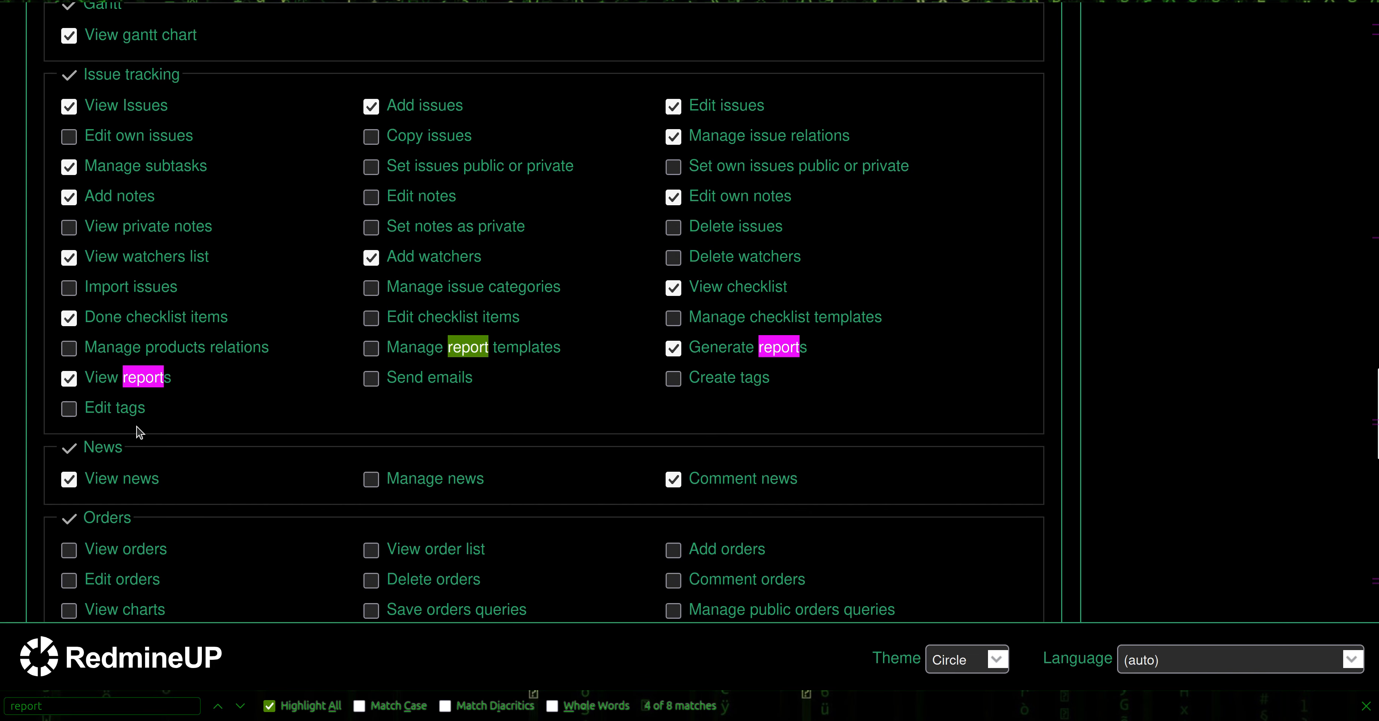
pyautogui.scroll(3, 335, 460)
pyautogui.scroll(3, 331, 482)
pyautogui.scroll(-15, 332, 482)
pyautogui.scroll(3, 331, 482)
pyautogui.scroll(-3, 331, 482)
pyautogui.scroll(-10, 331, 482)
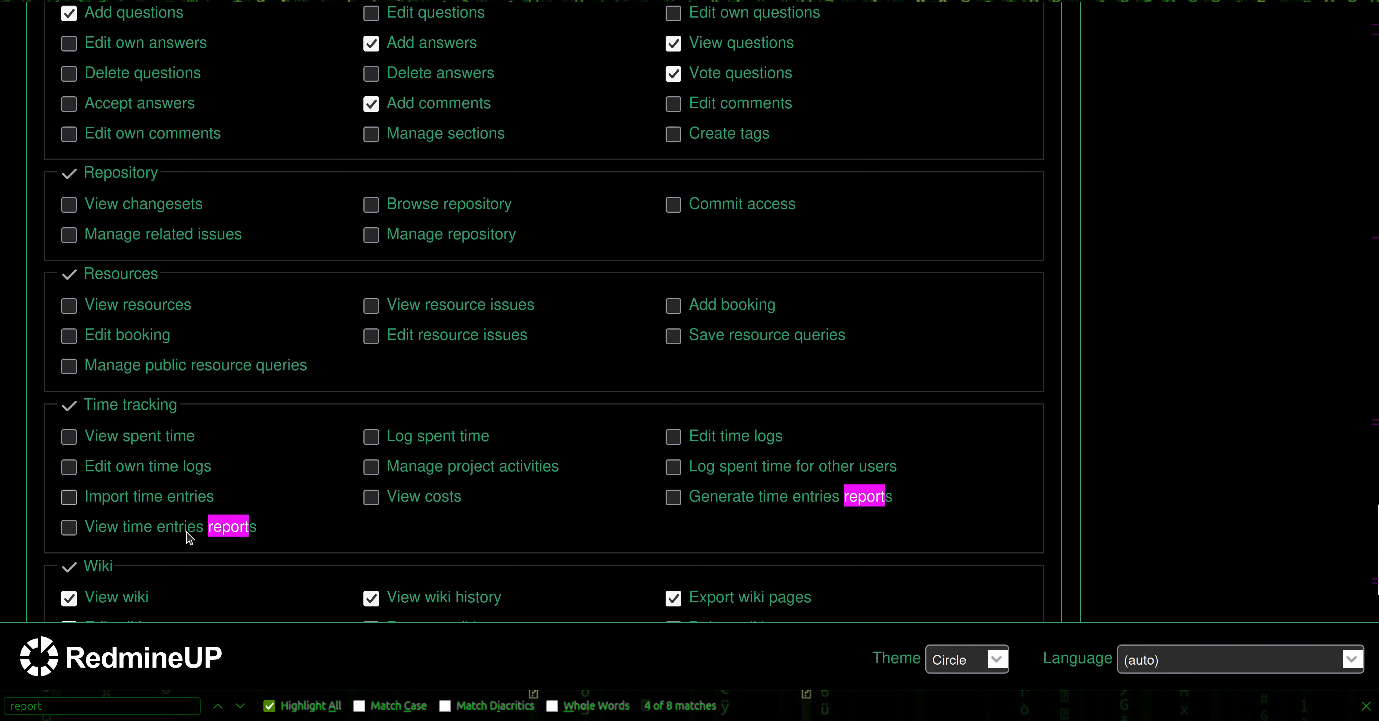
pyautogui.click(60, 529)
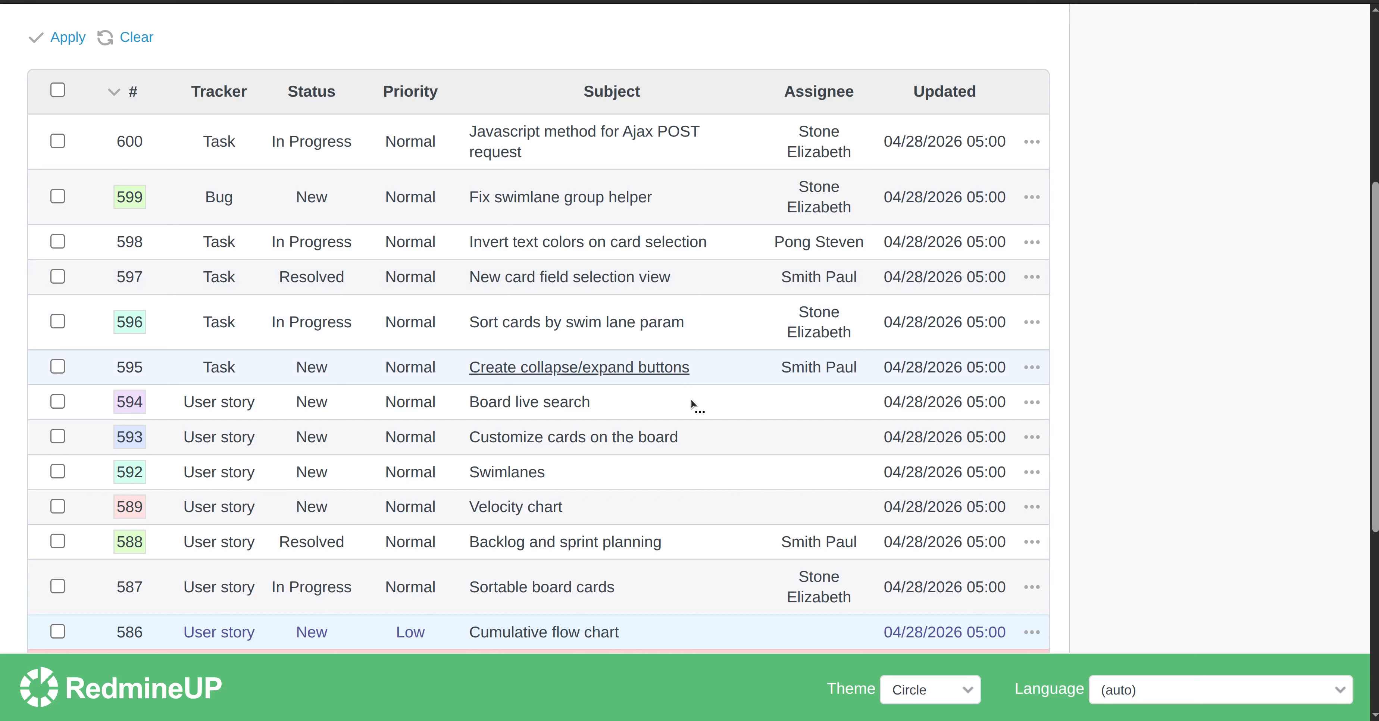
# Preview the Lilac issue report for issue #594
pyautogui.rightClick(728, 404)
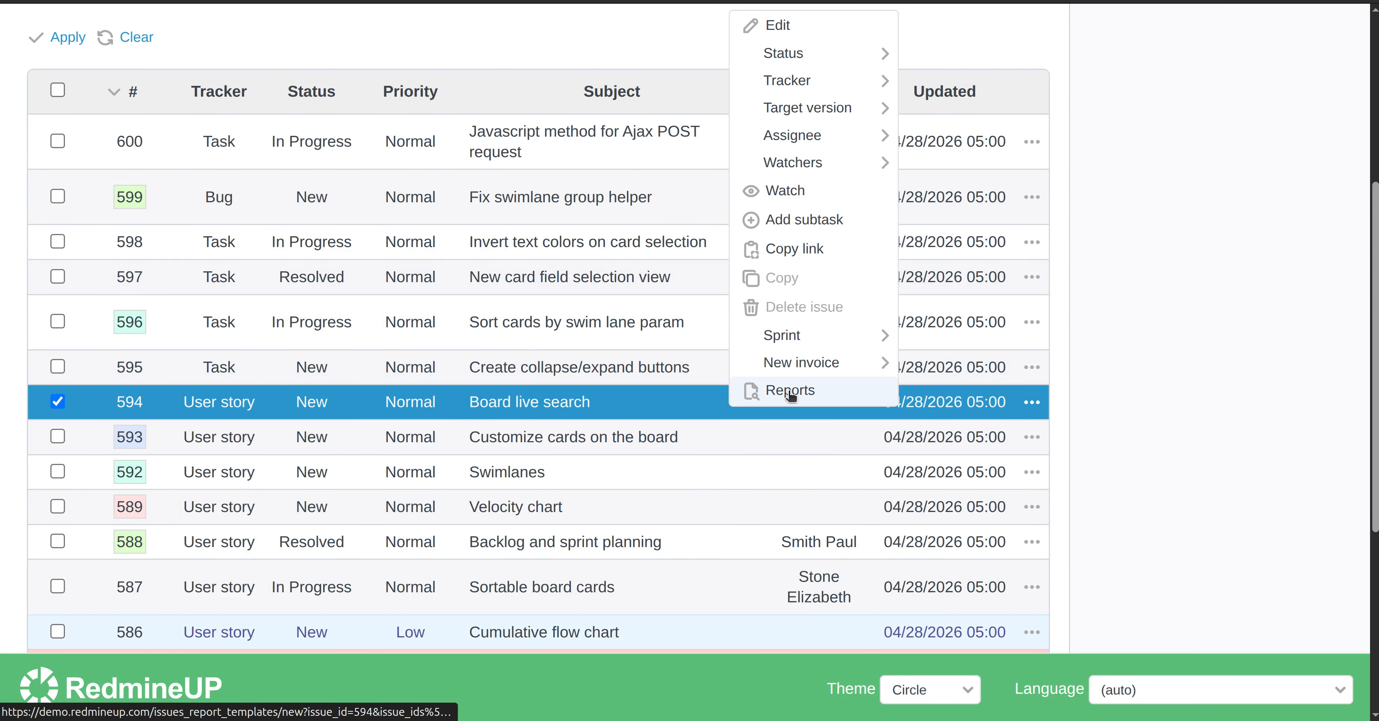
pyautogui.click(790, 391)
pyautogui.click(575, 313)
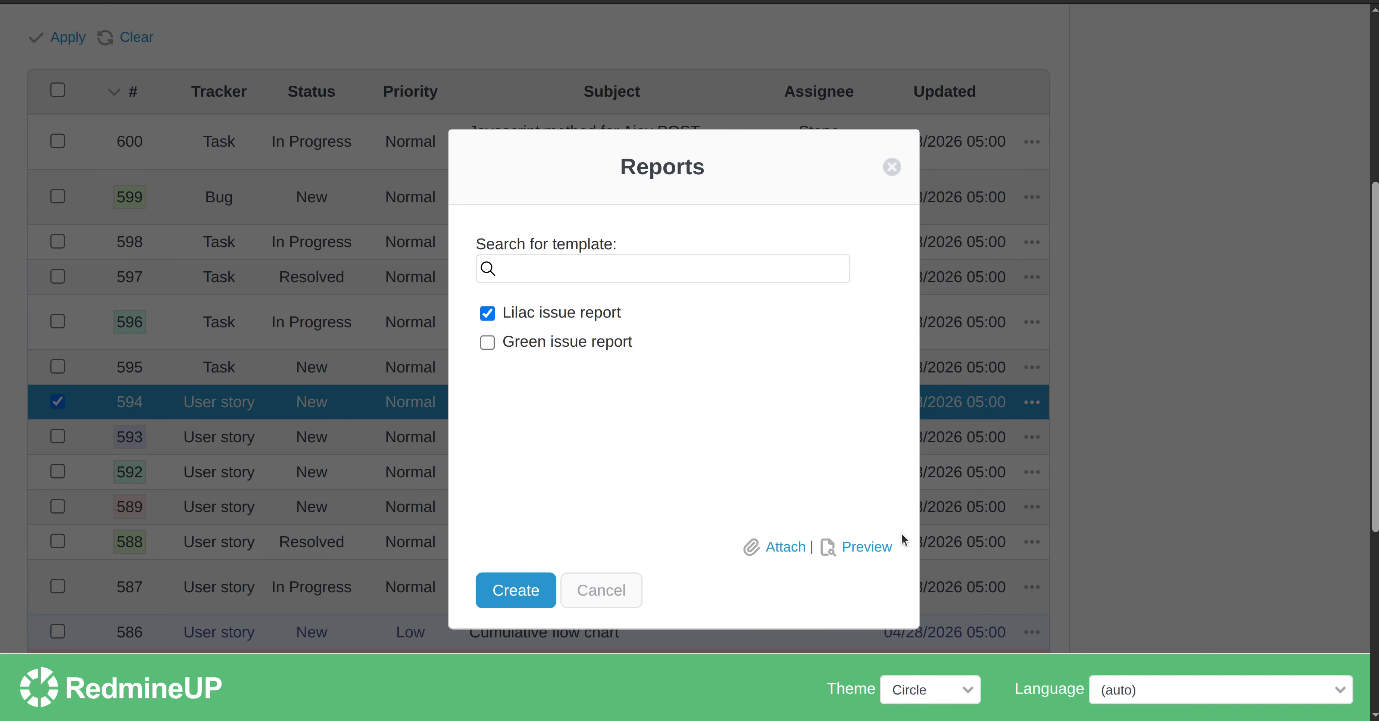
pyautogui.click(868, 549)
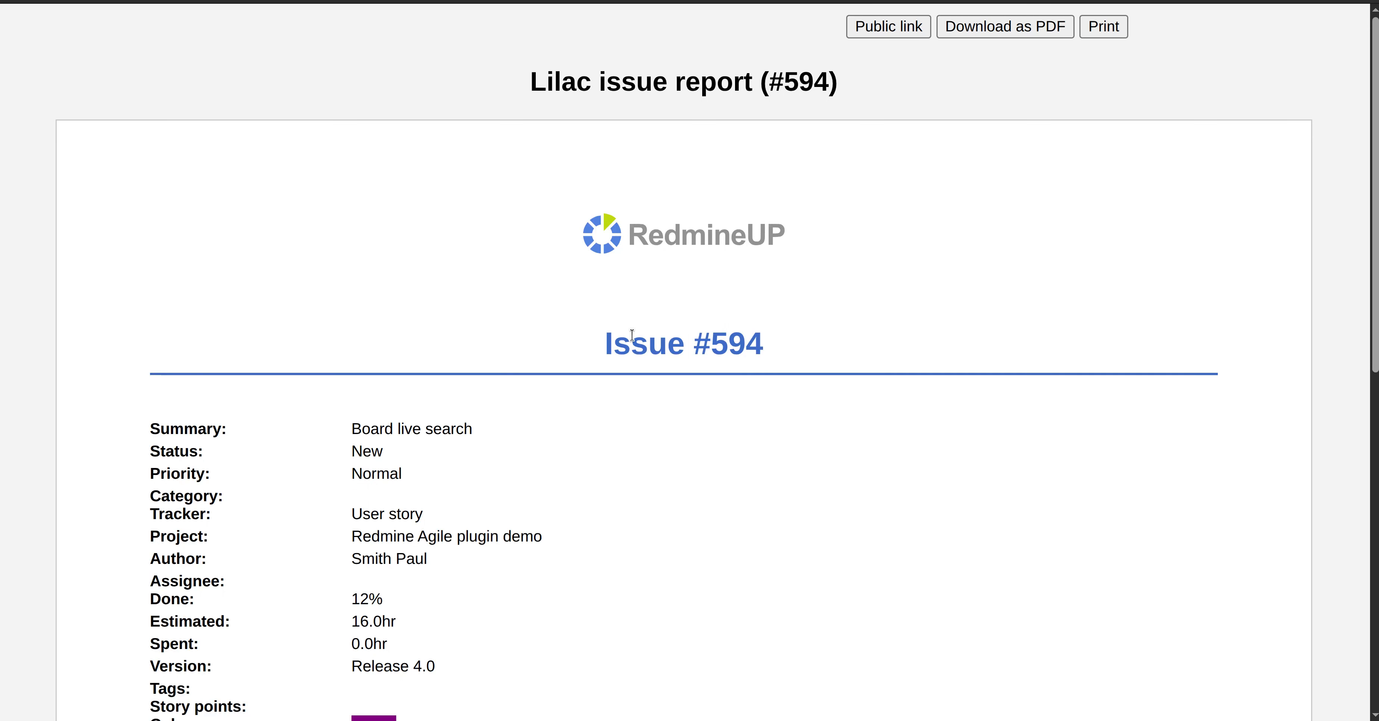
# Scroll through the generated Lilac report preview, then leave it
pyautogui.scroll(-6, 545, 231)
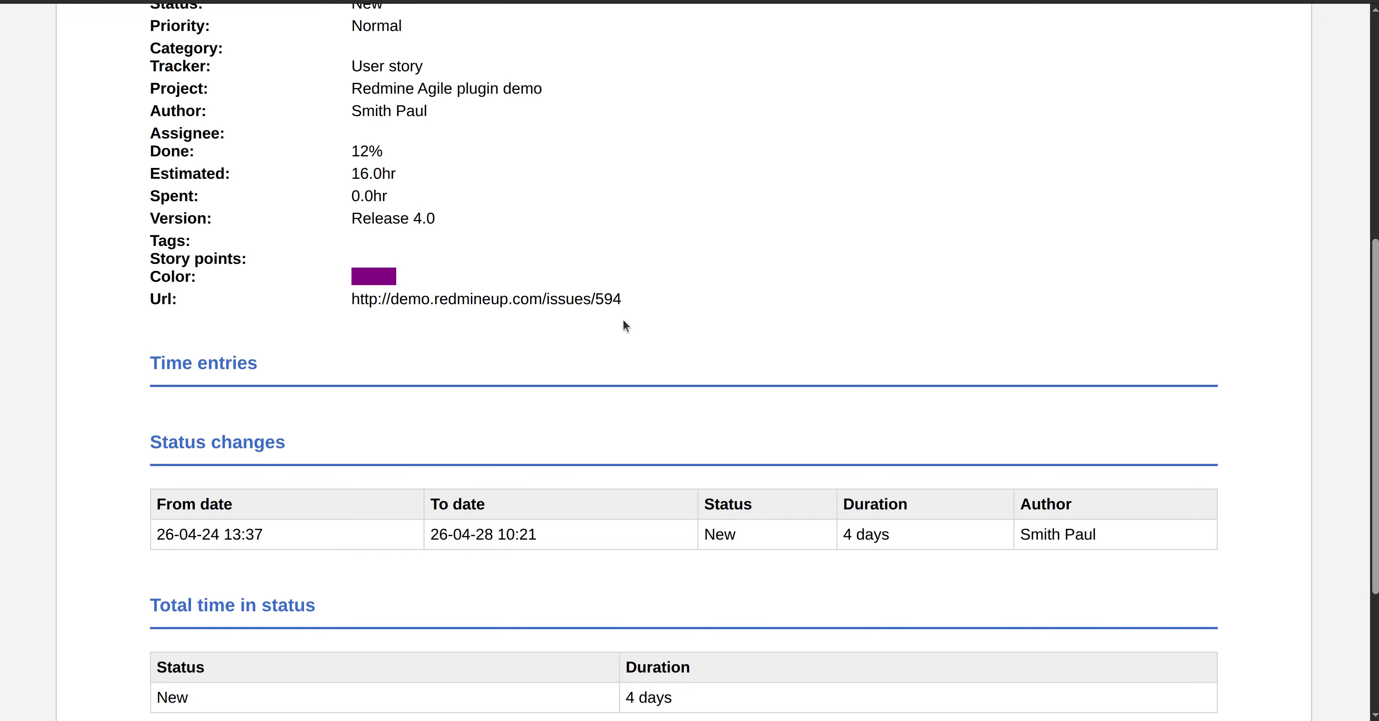
pyautogui.scroll(-2, 622, 319)
pyautogui.scroll(10, 623, 319)
pyautogui.scroll(-1, 623, 318)
pyautogui.scroll(1, 623, 320)
pyautogui.scroll(-3, 622, 320)
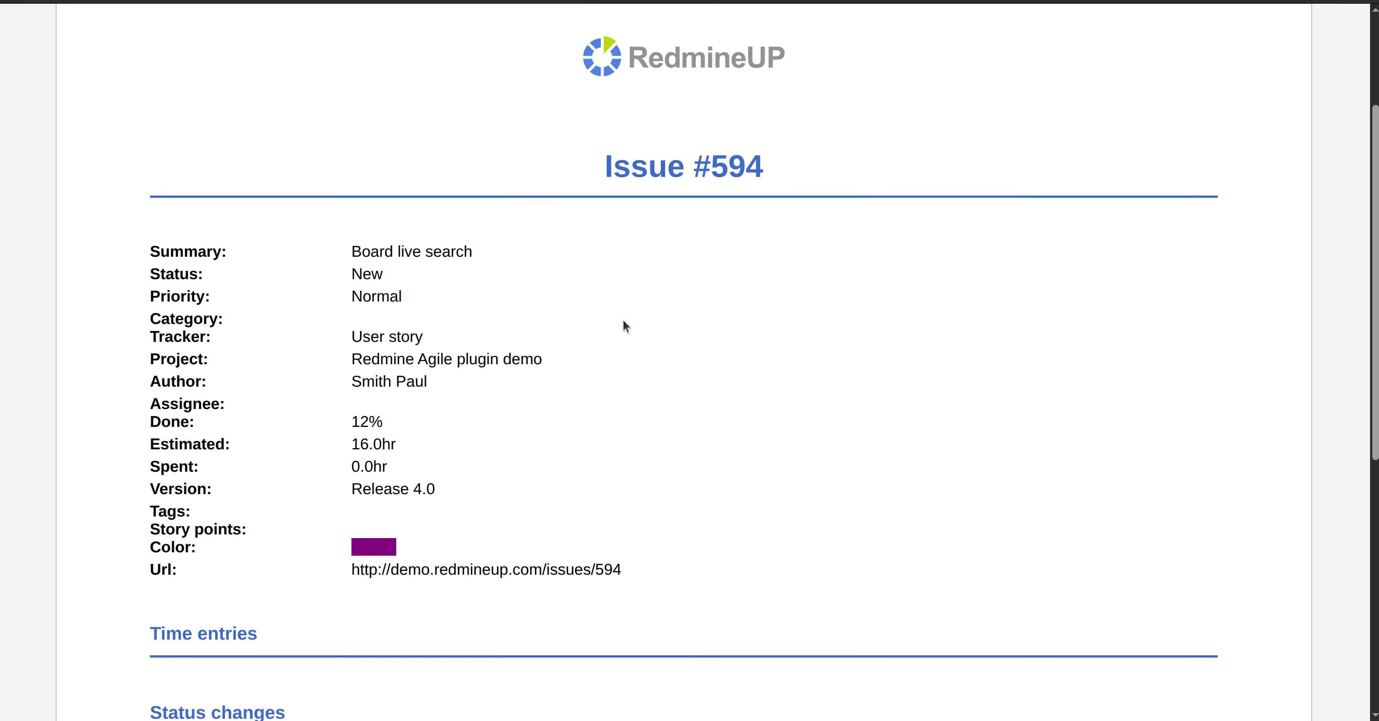
pyautogui.scroll(-3, 642, 319)
pyautogui.moveTo(1374, 279); pyautogui.dragTo(1359, 32)
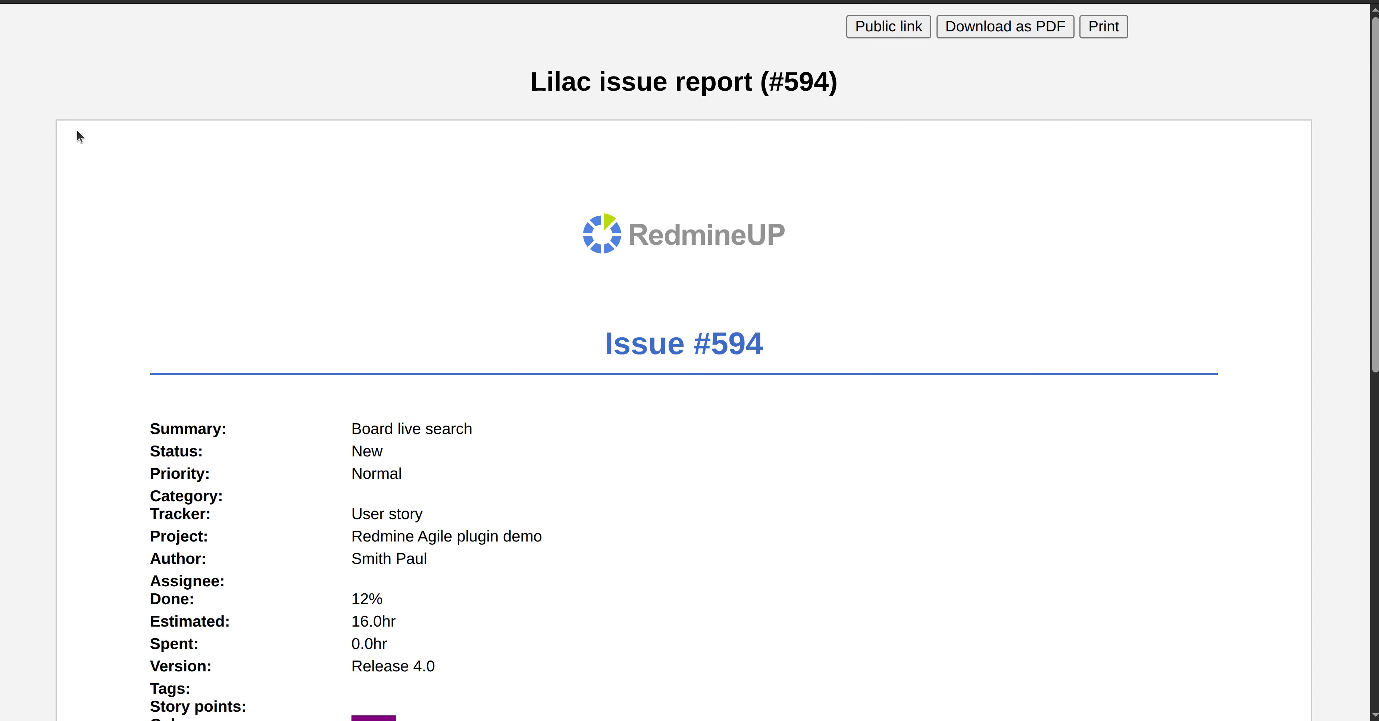
pyautogui.click(19, 2)
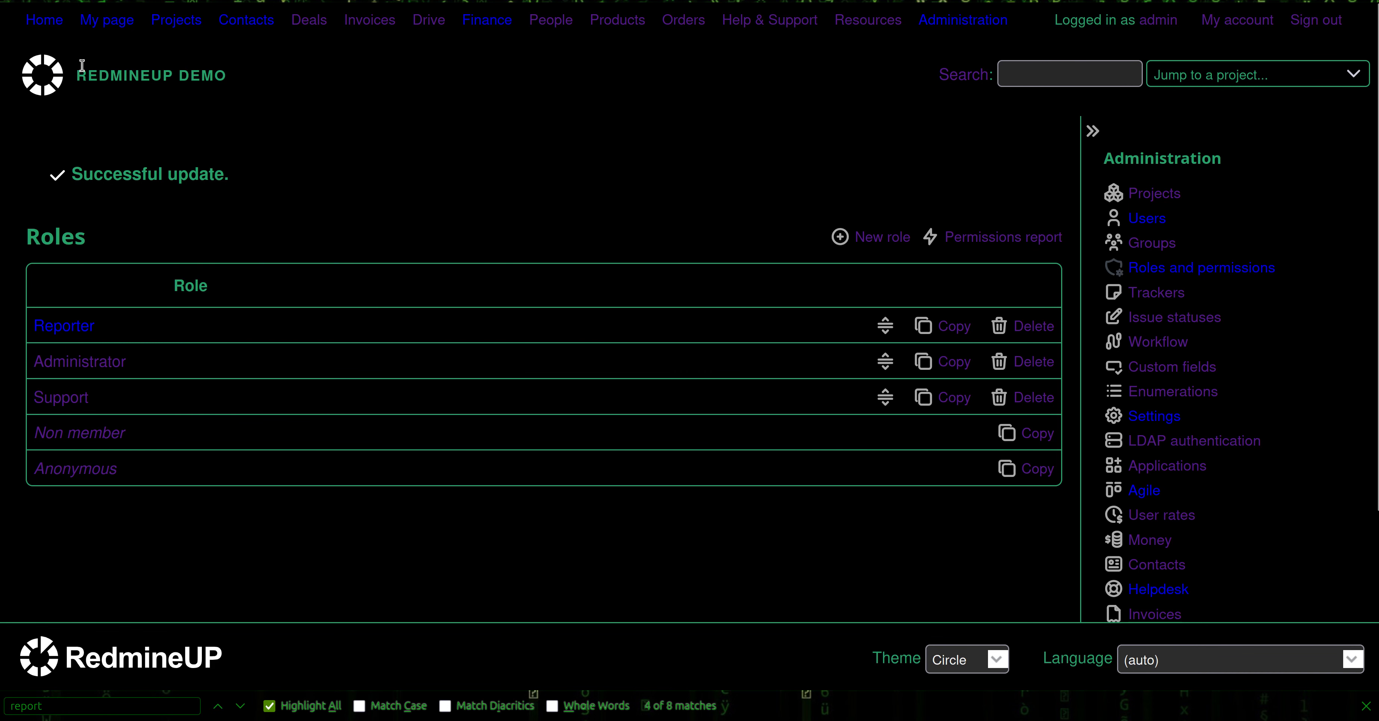
# Open the Reporter role and jump to its 'report' permissions under Issue tracking
pyautogui.click(252, 347)
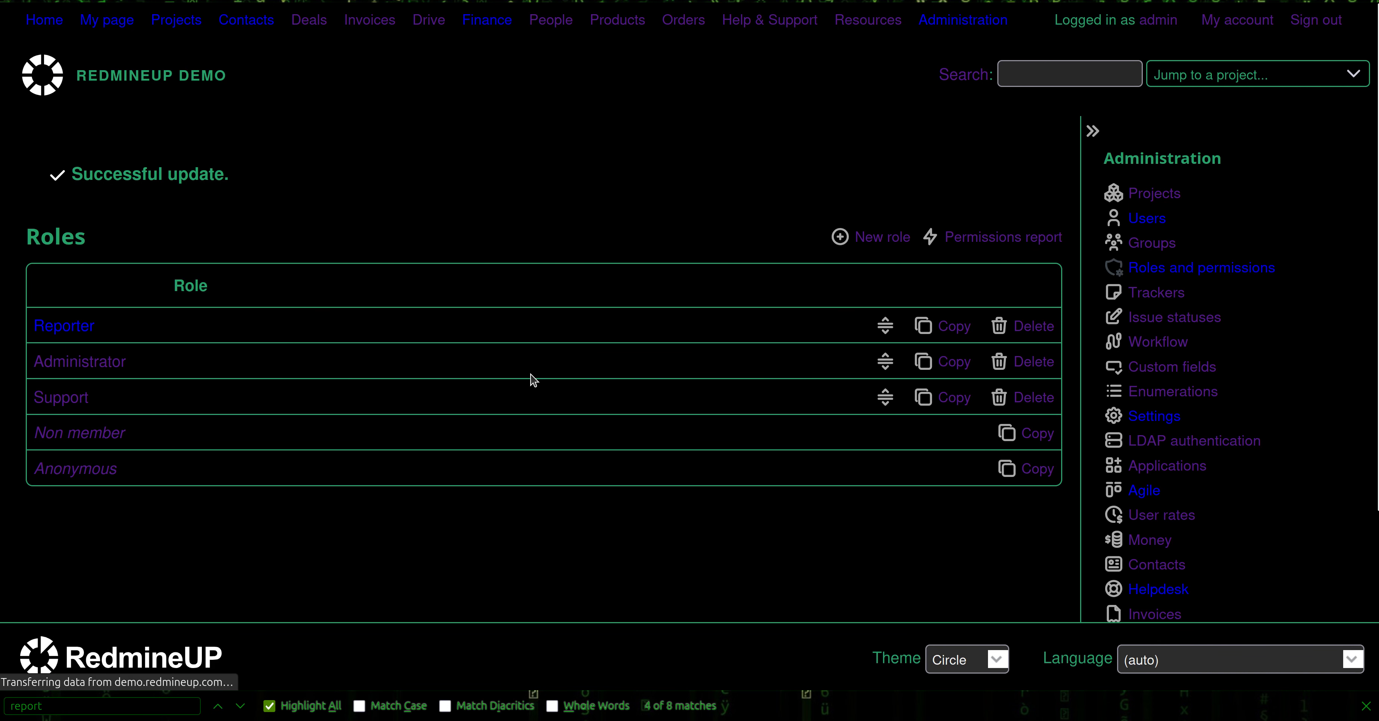
pyautogui.hotkey('ctrl', 'f')
pyautogui.press('Return')
pyautogui.press('Return')
pyautogui.press('Return')
pyautogui.press('Return')
pyautogui.press('Return')
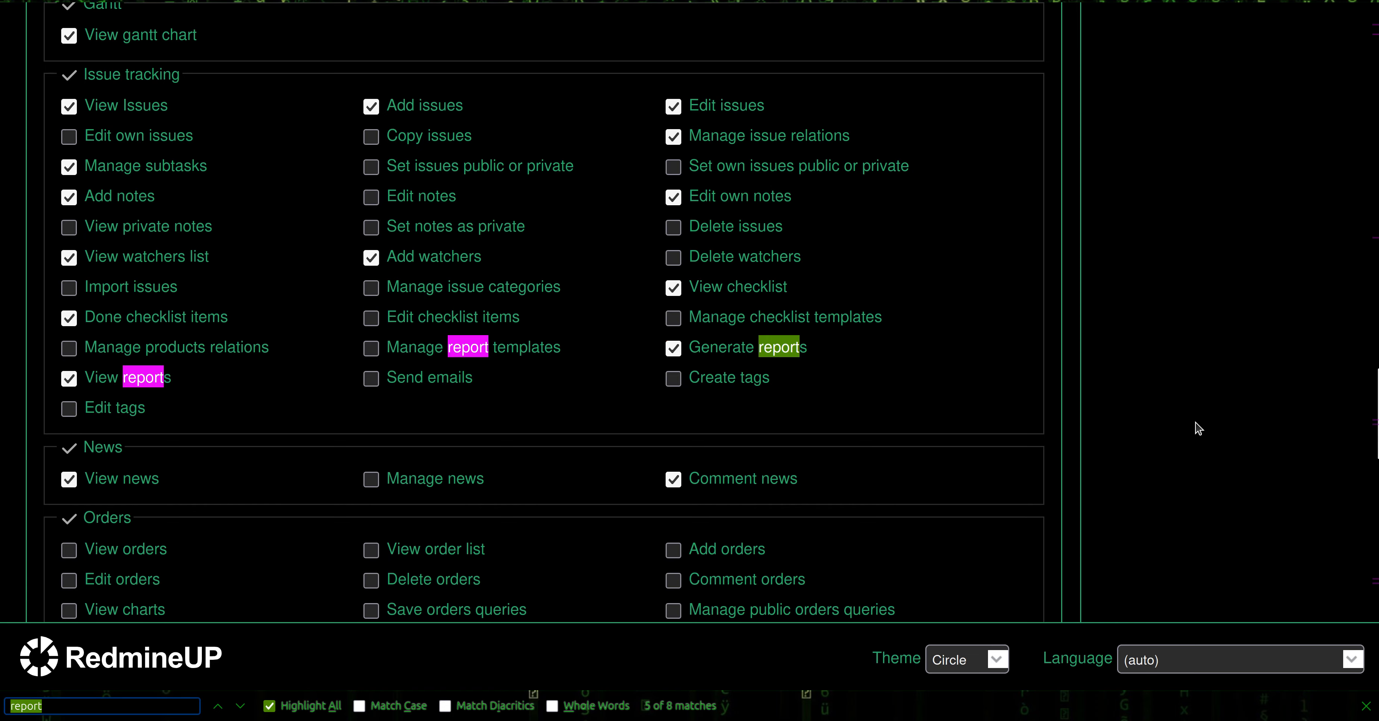
# Enable Edit project under Project permissions for the Reporter role and save it
pyautogui.moveTo(1374, 414); pyautogui.dragTo(1346, 42)
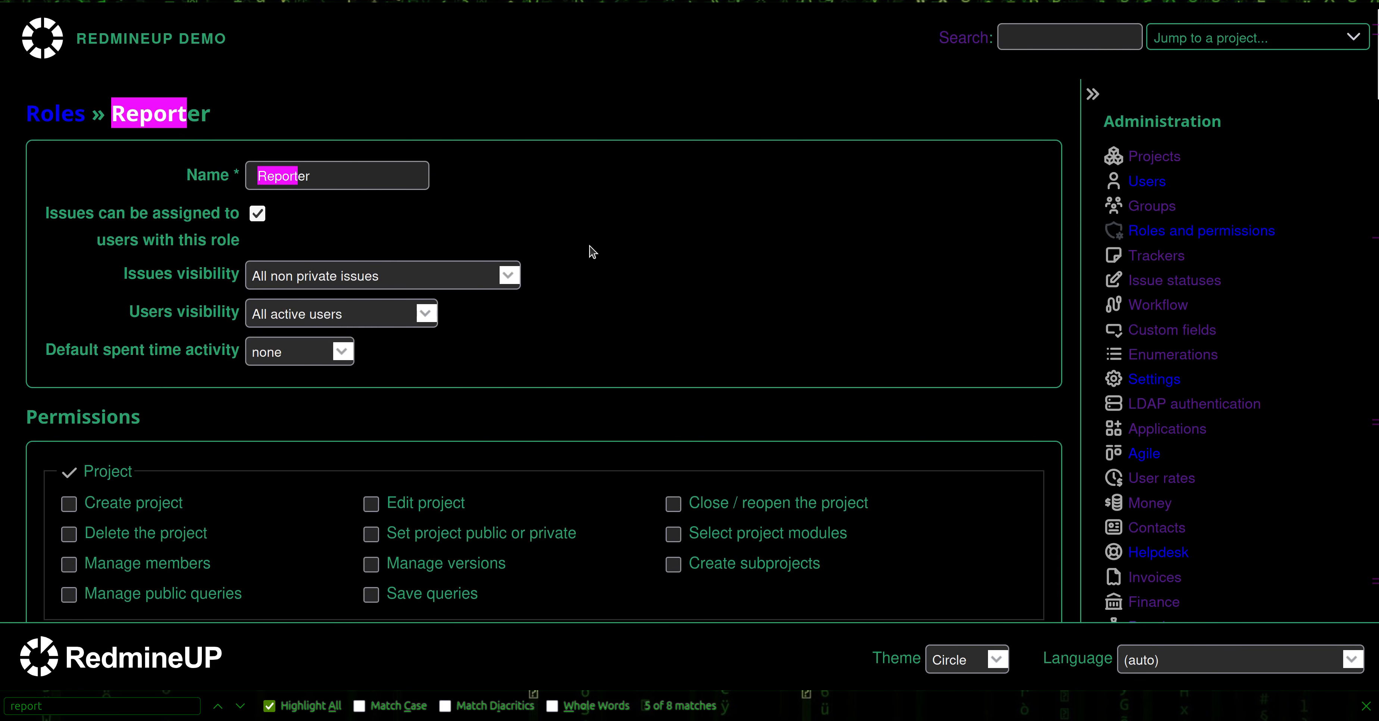
pyautogui.scroll(-3, 465, 375)
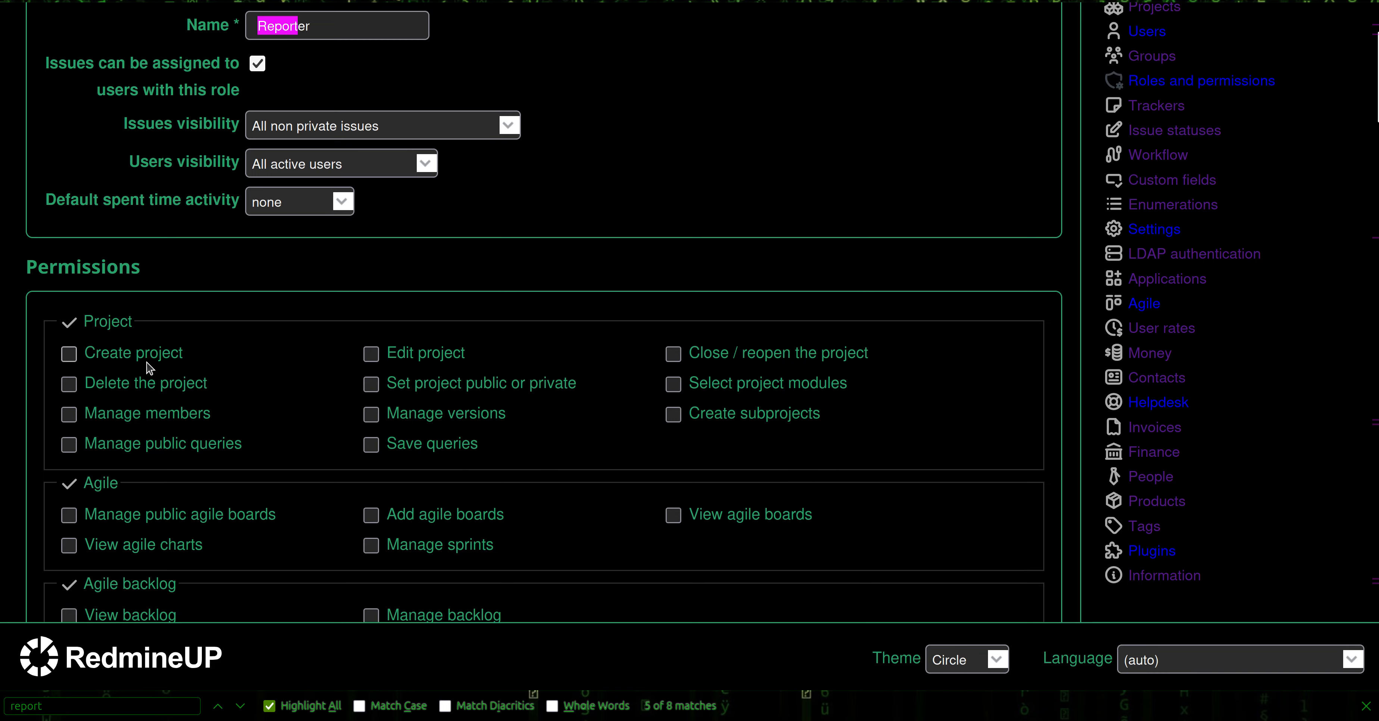
pyautogui.click(430, 359)
pyautogui.moveTo(1378, 80); pyautogui.dragTo(1339, 675)
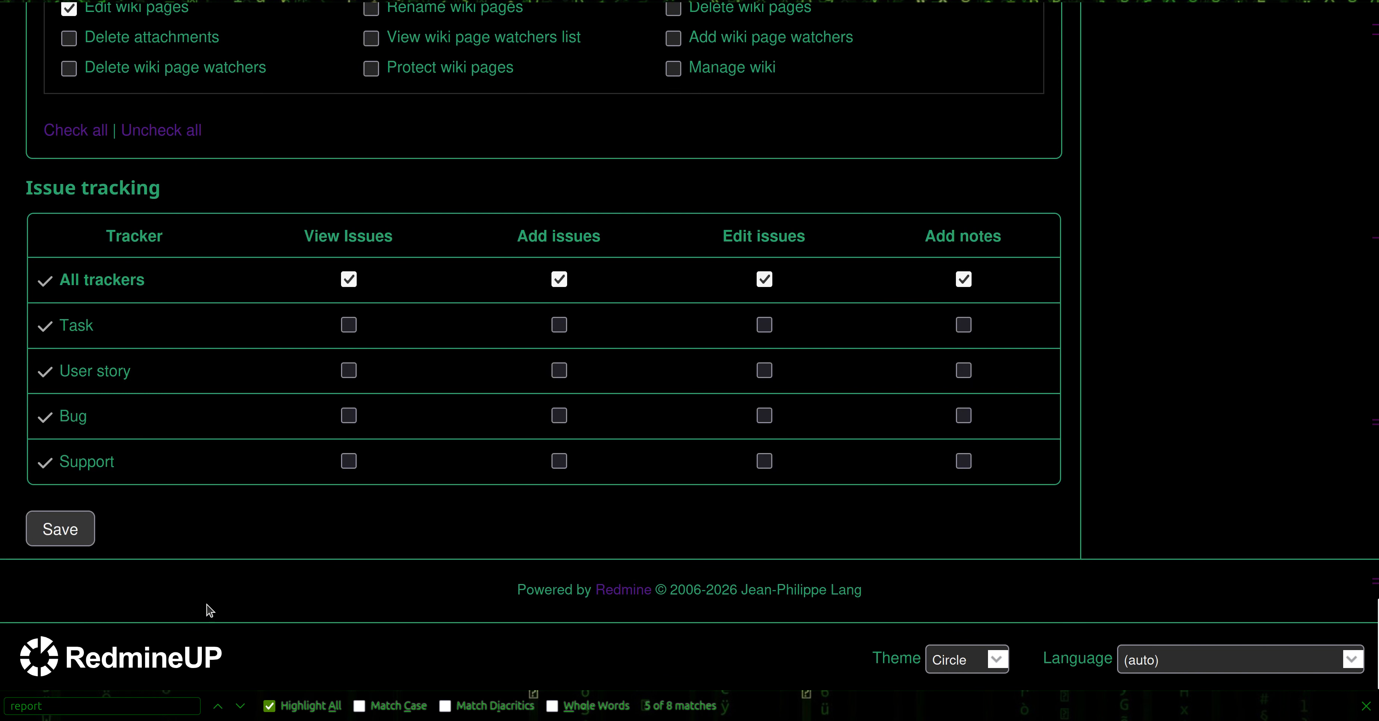
pyautogui.click(69, 528)
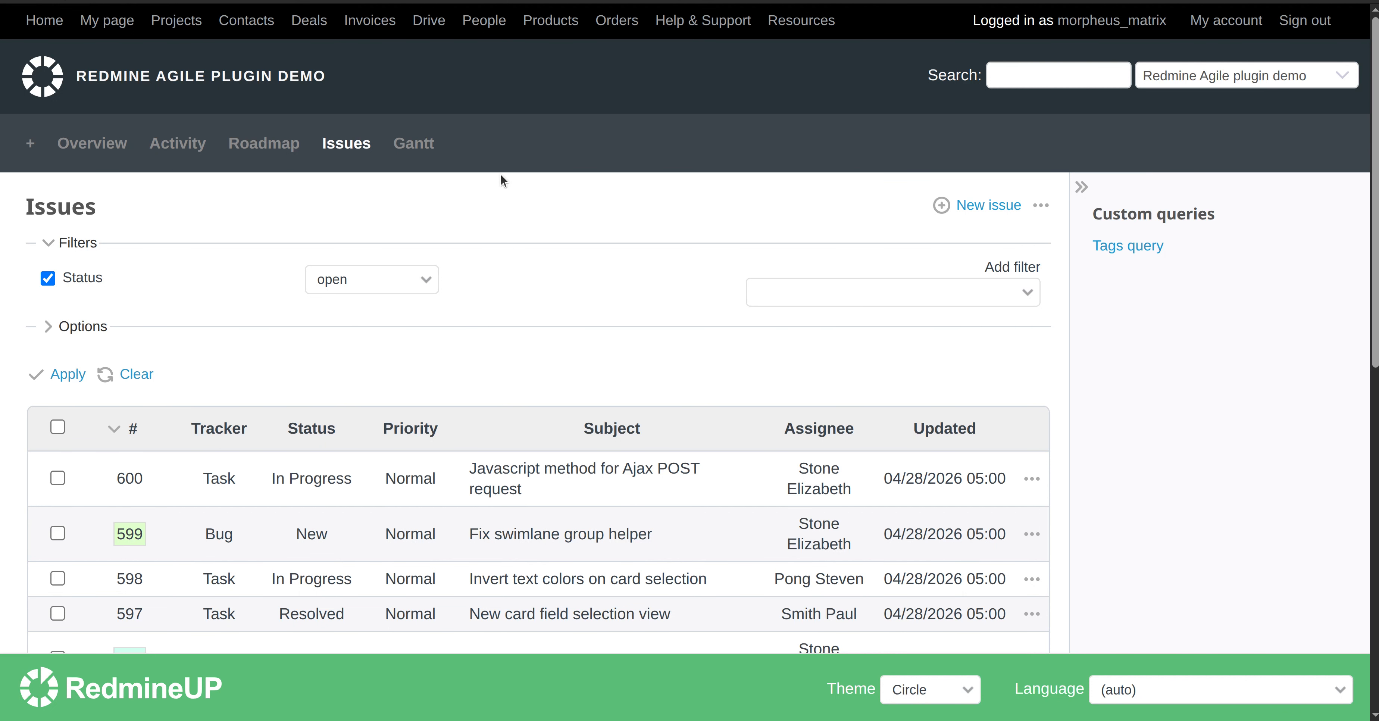
# Open the demo project's Settings page as the reporter user
pyautogui.click(471, 149)
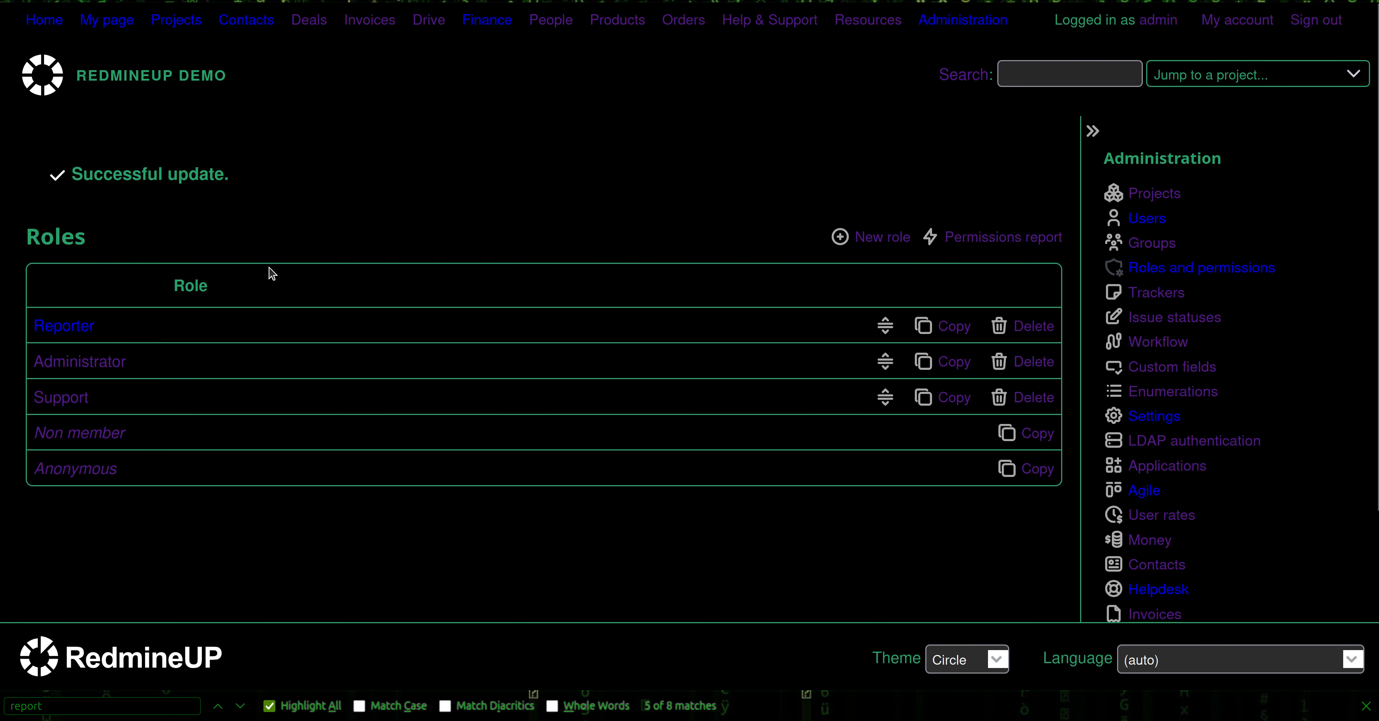
# Tick Manage report templates for the Reporter role and save its permissions
pyautogui.click(73, 327)
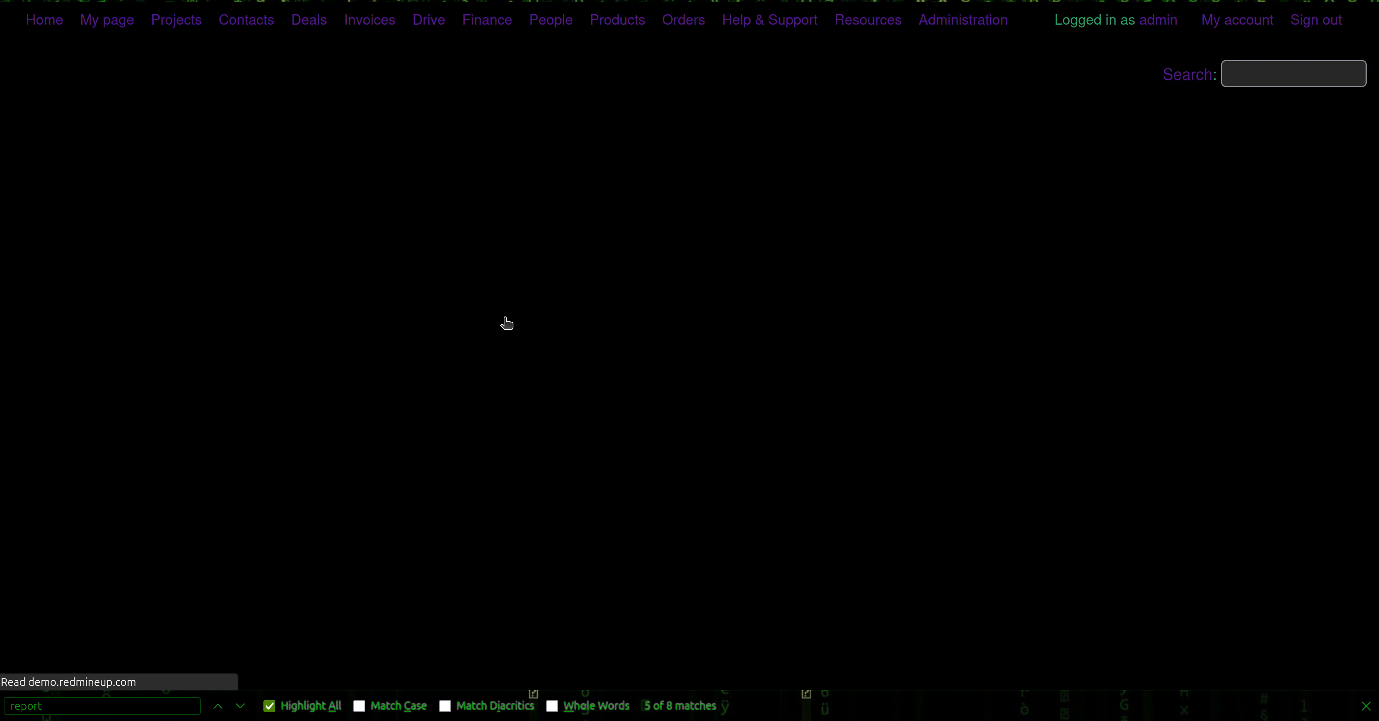
pyautogui.press('Return')
pyautogui.press('Return')
pyautogui.press('Return')
pyautogui.press('Return')
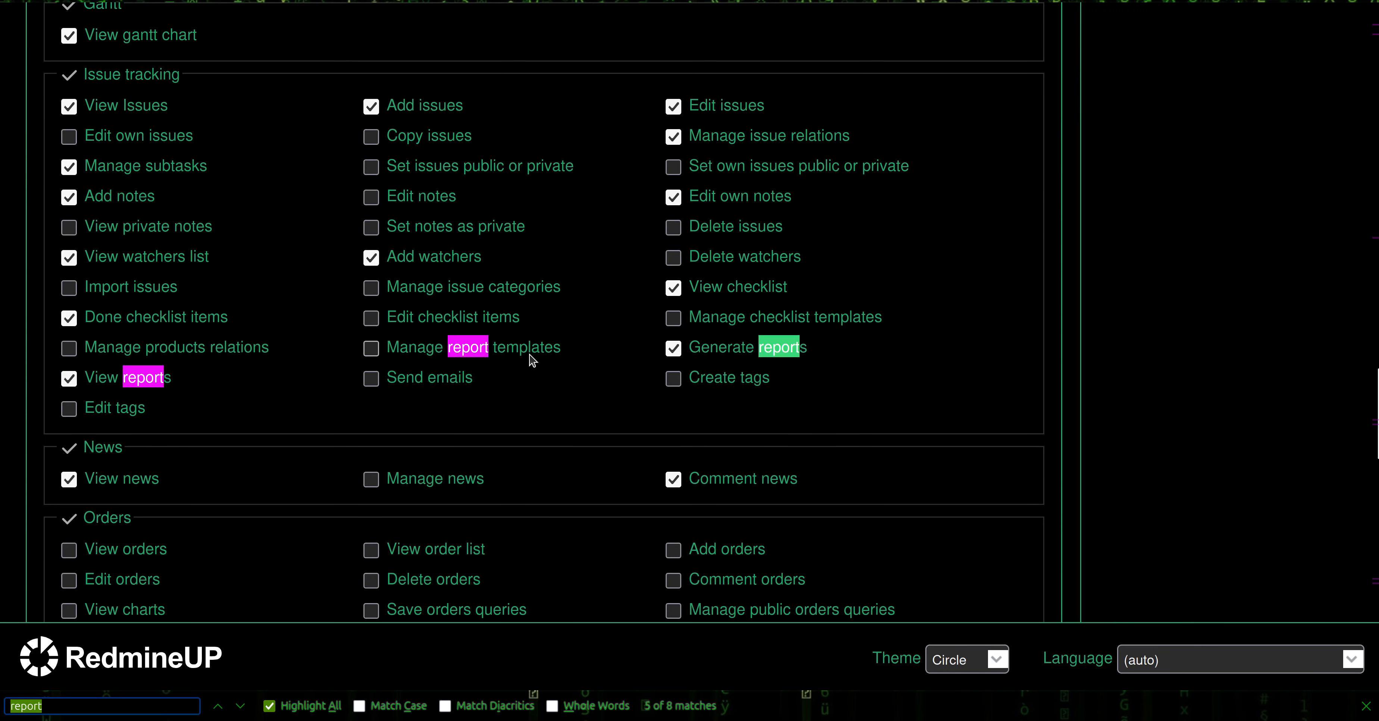
pyautogui.click(371, 349)
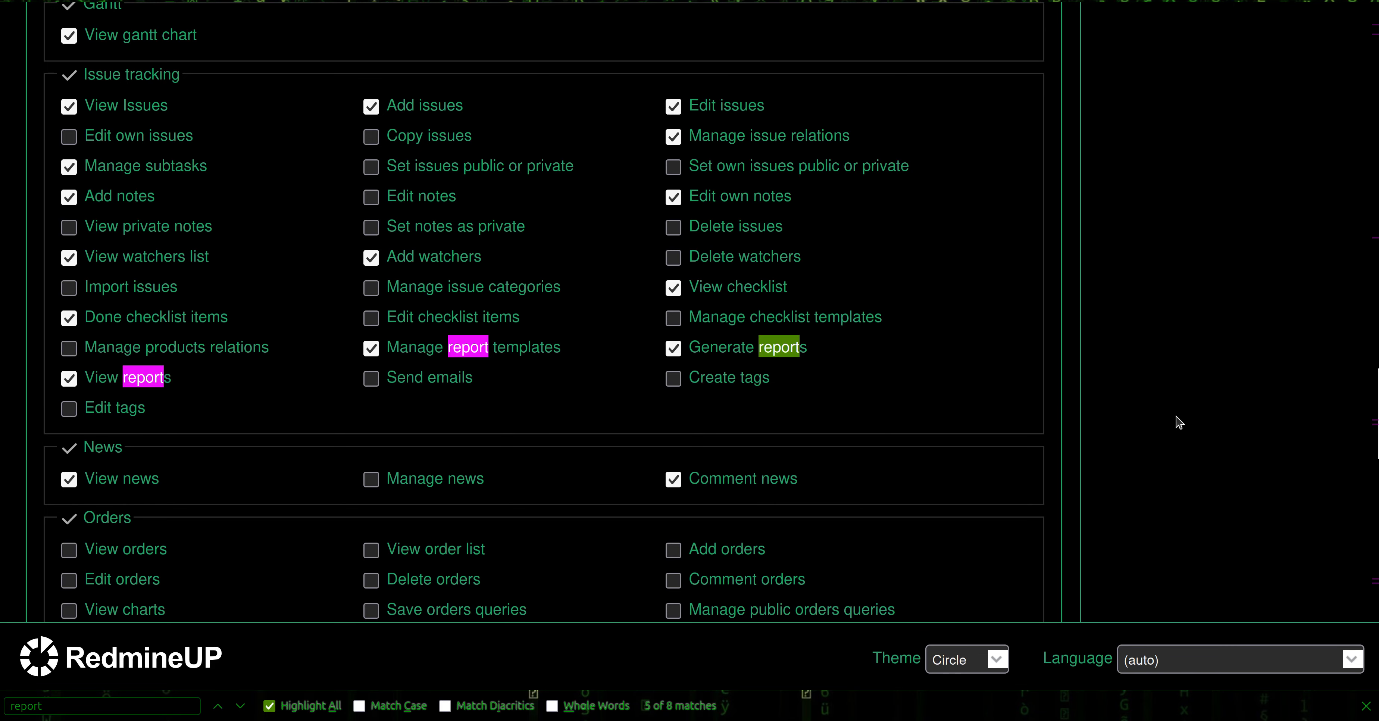
pyautogui.scroll(-15, 1043, 436)
pyautogui.scroll(-3, 203, 541)
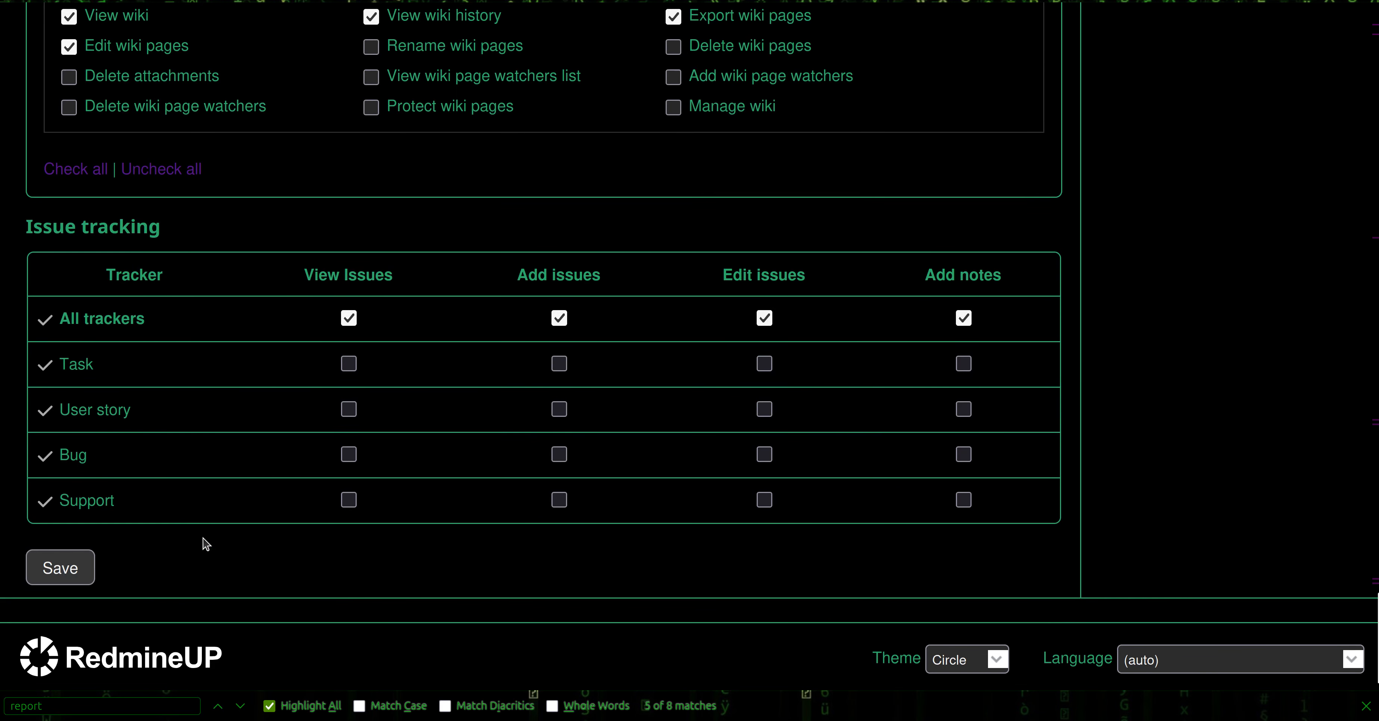
pyautogui.click(59, 528)
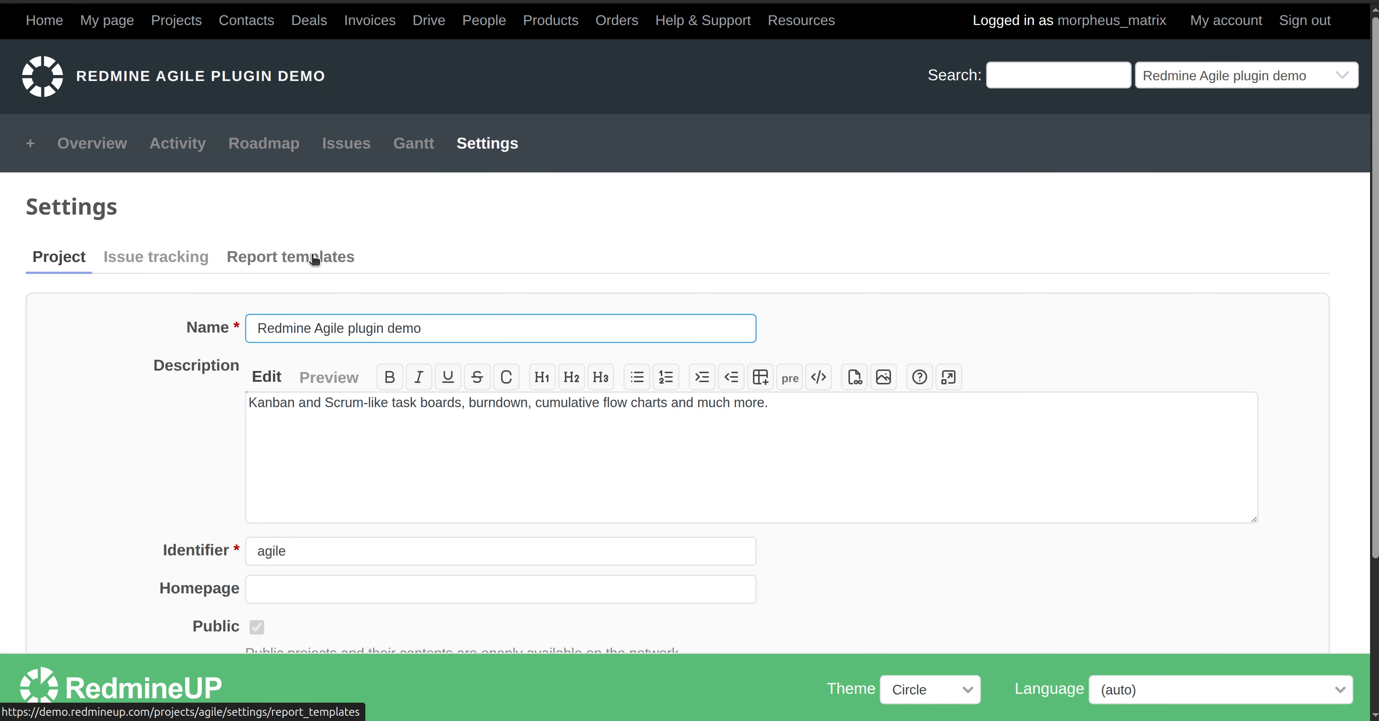
# From the project's Report templates list, edit the Green issue report template
pyautogui.click(320, 258)
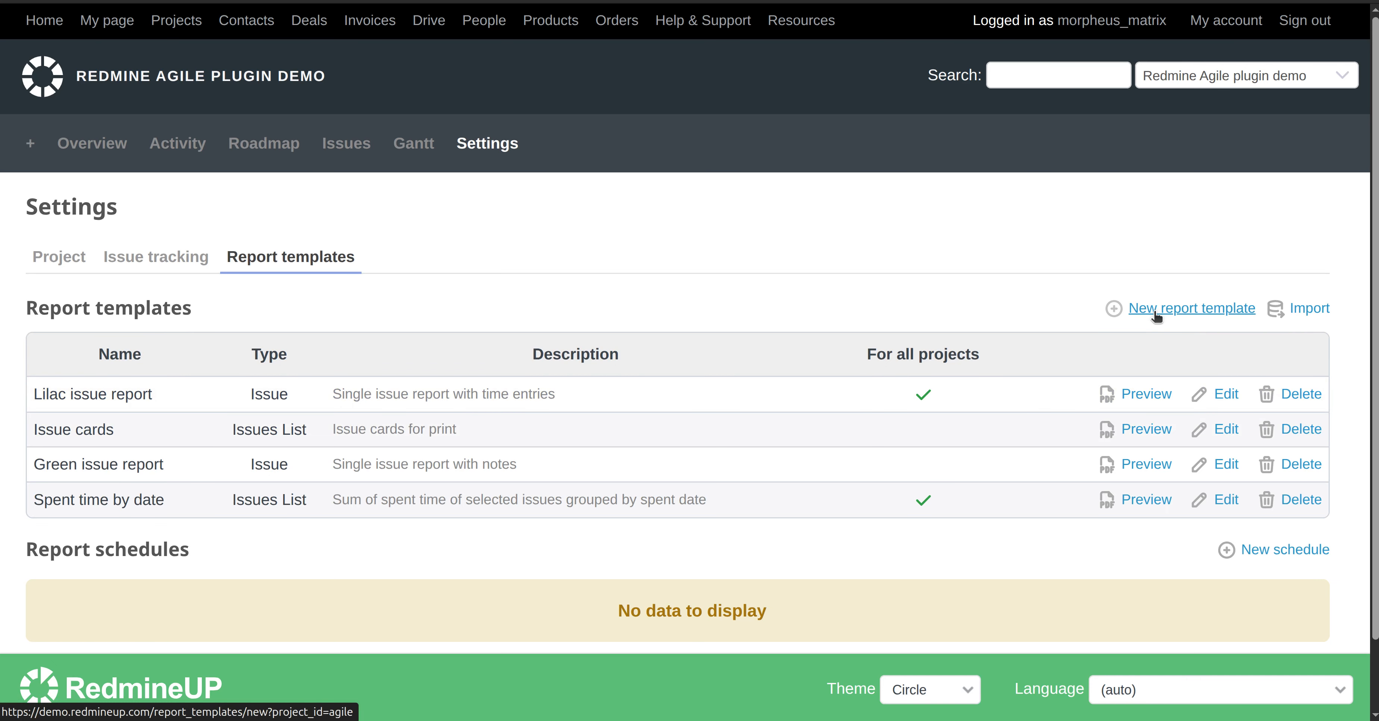
pyautogui.scroll(-2, 1028, 385)
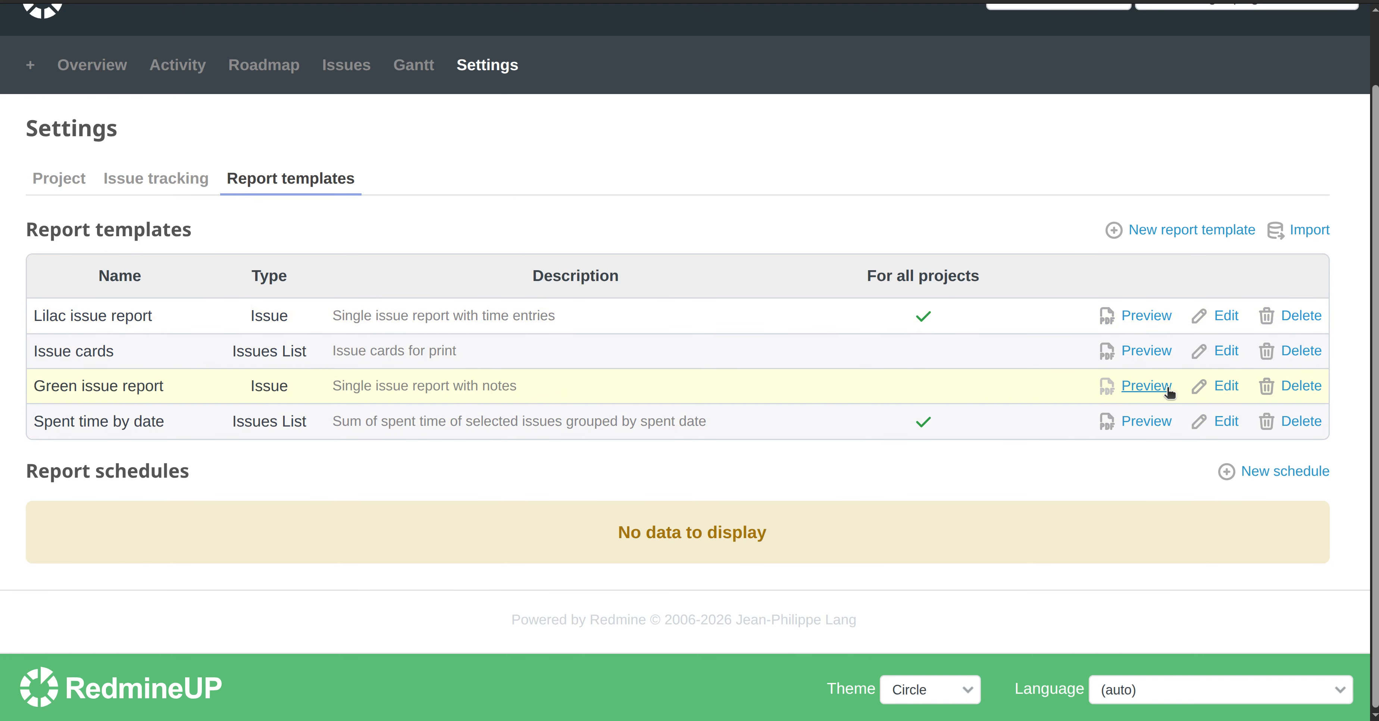
pyautogui.click(1220, 386)
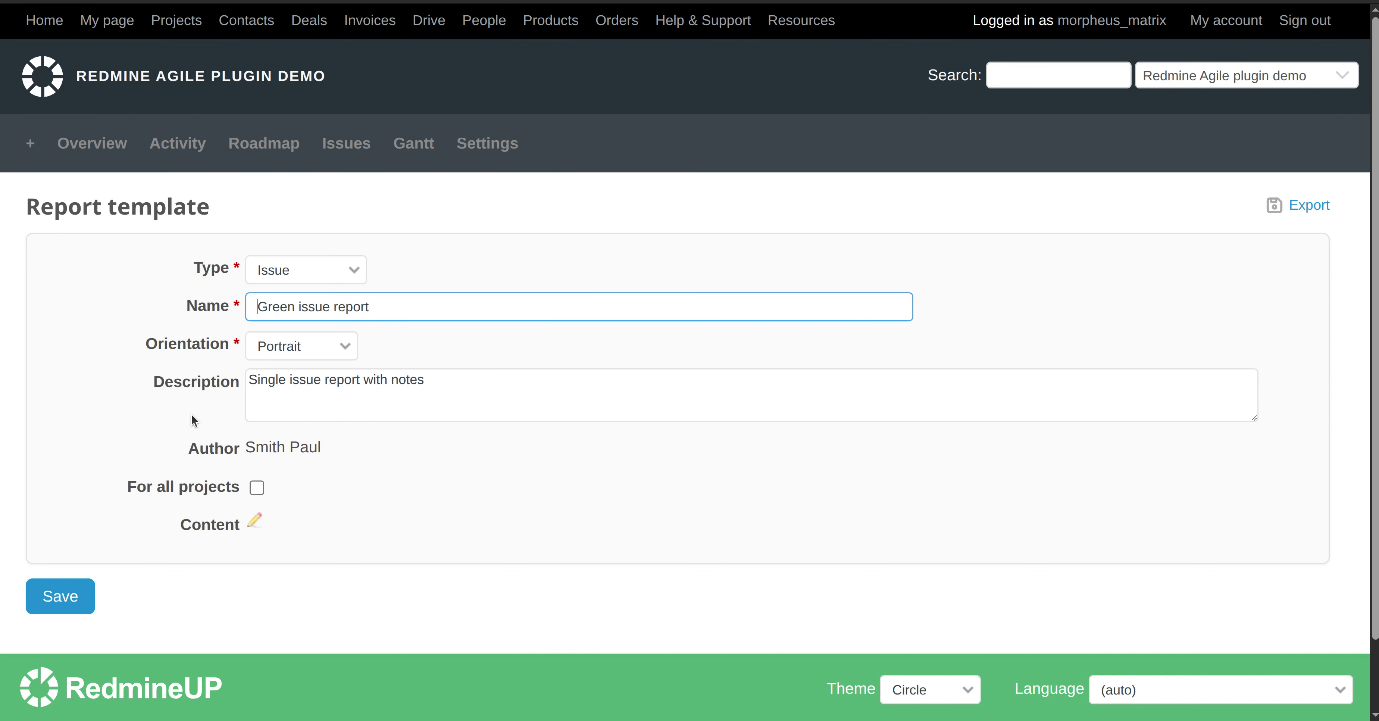
# Open the Green issue report's content code and review its styles, issue field table and notes loop
pyautogui.click(255, 443)
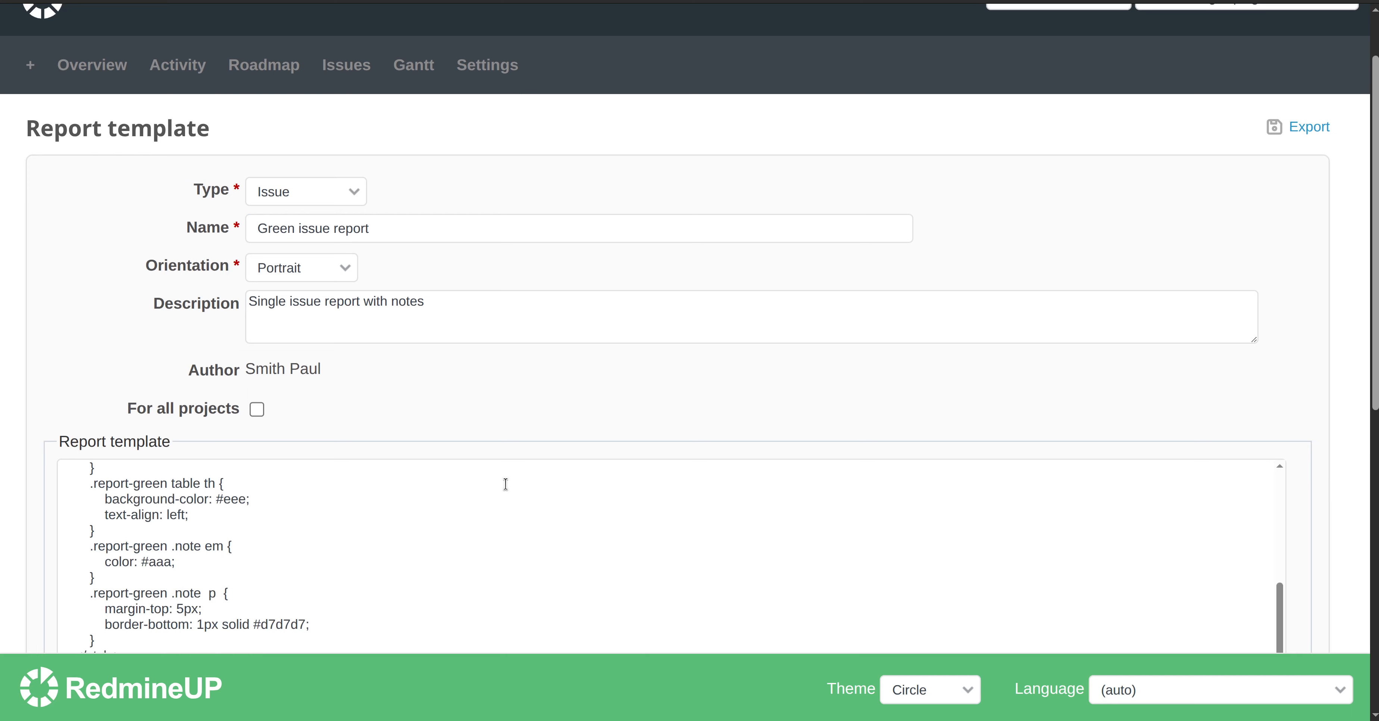
pyautogui.scroll(-10, 624, 350)
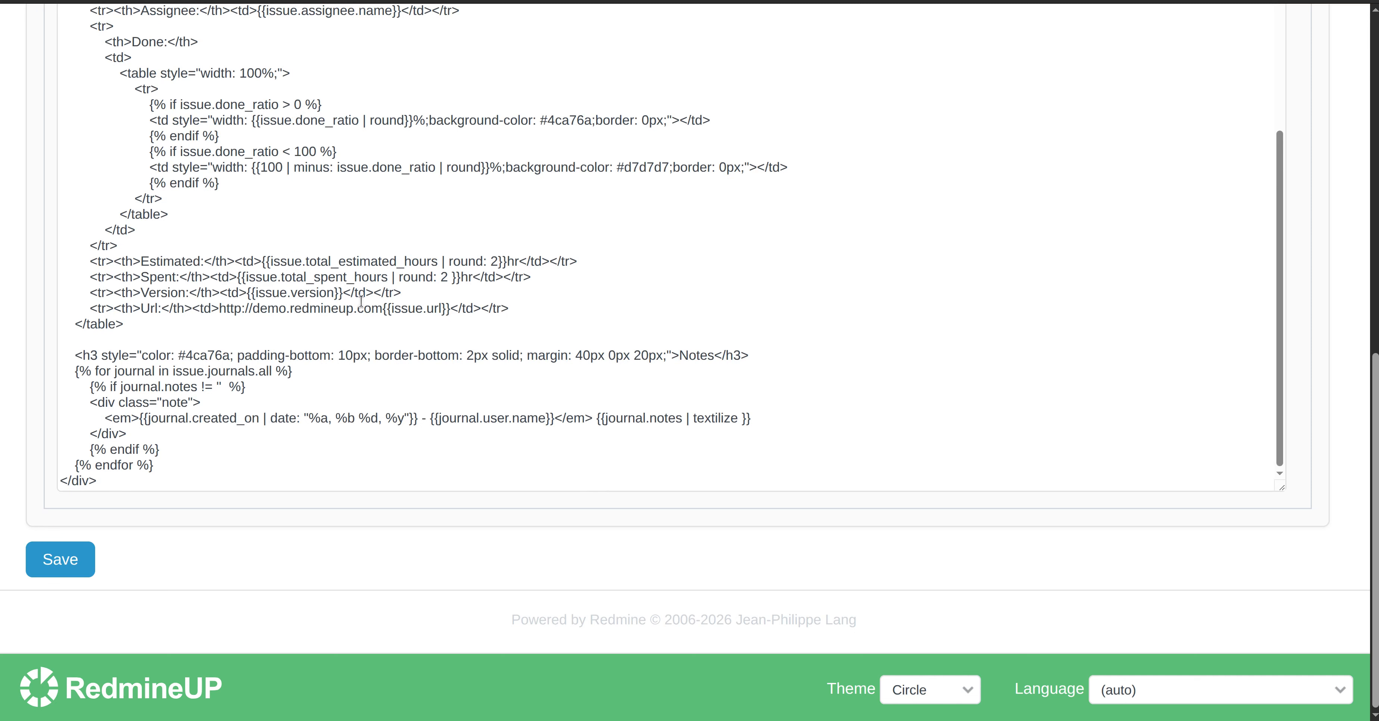
pyautogui.scroll(3, 632, 561)
pyautogui.scroll(3, 610, 397)
pyautogui.scroll(5, 842, 161)
pyautogui.scroll(1, 842, 161)
pyautogui.scroll(5, 1260, 212)
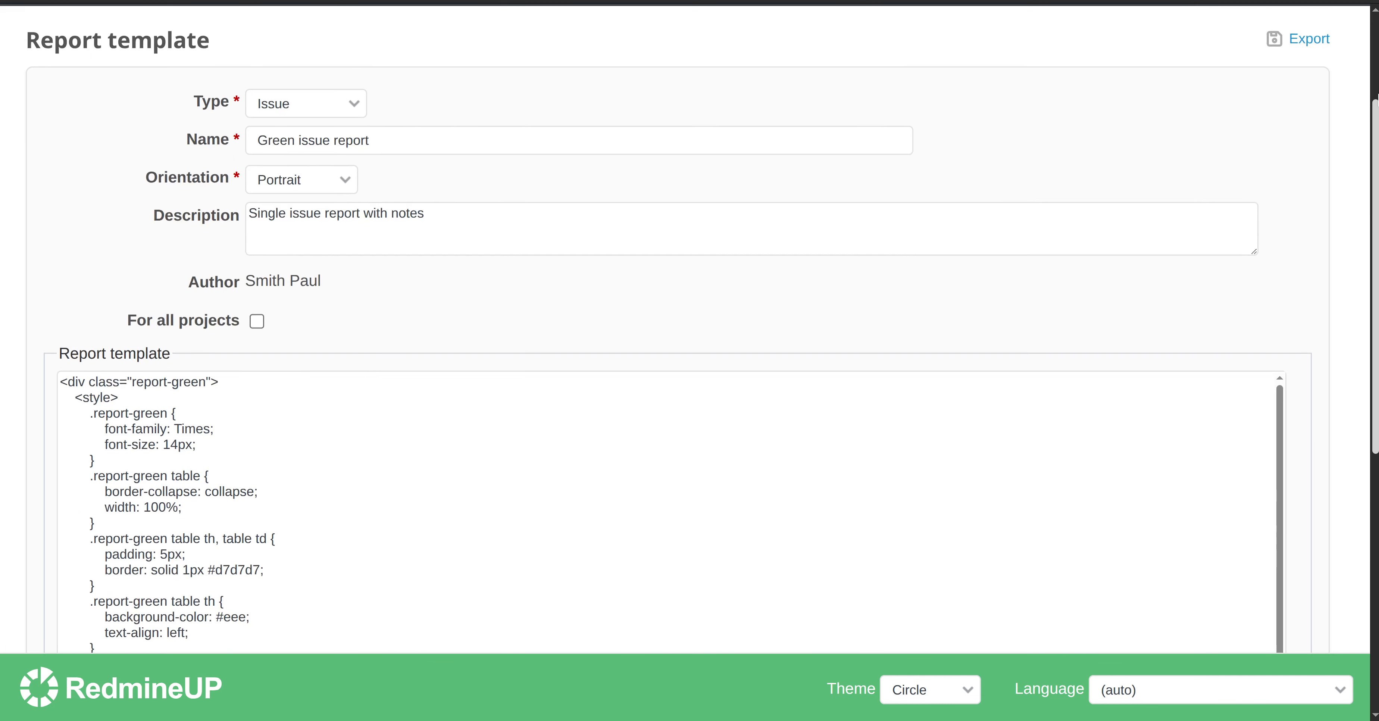
pyautogui.scroll(2, 1259, 212)
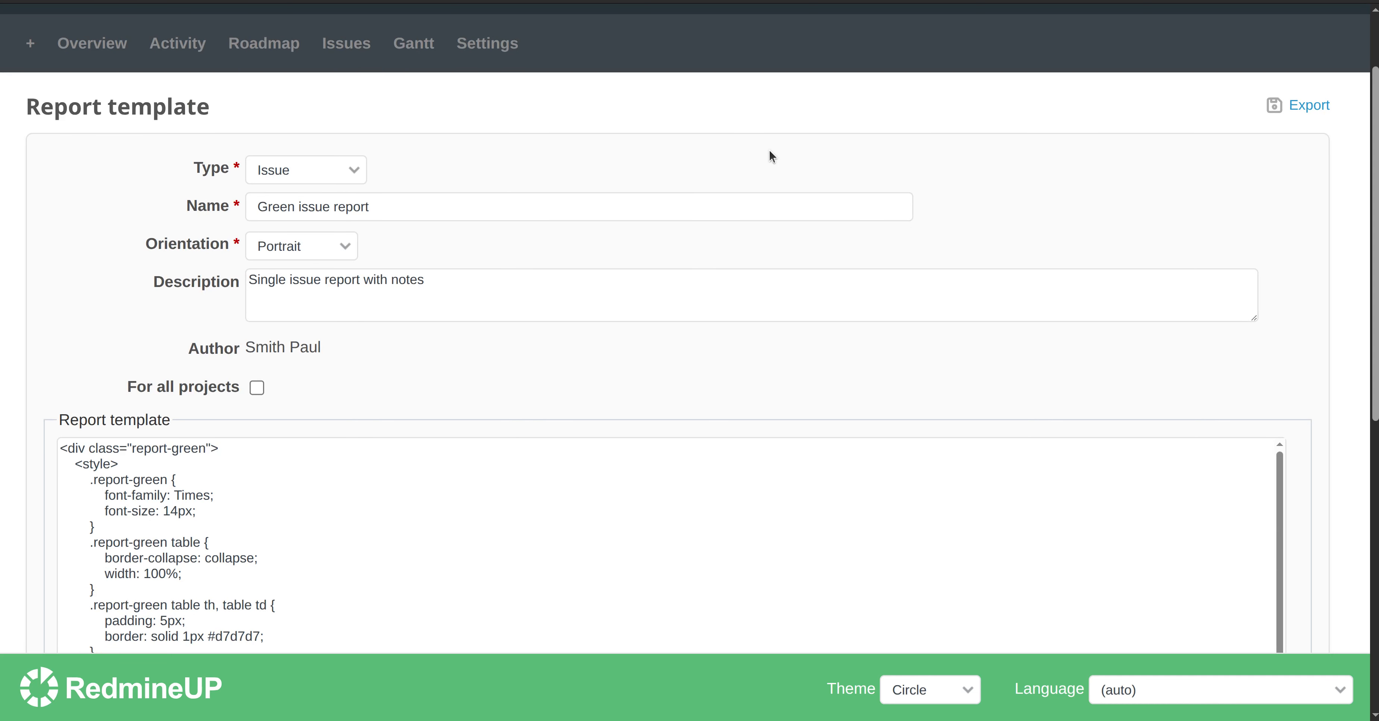